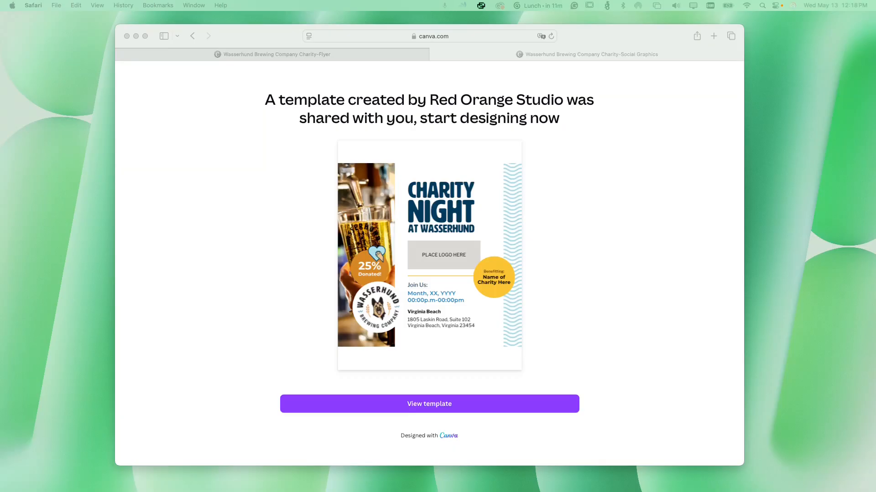
- Look through the Facebook and Instagram social post pages for Virginia Beach, Chesapeake and Norfolk
left_click(368, 57)
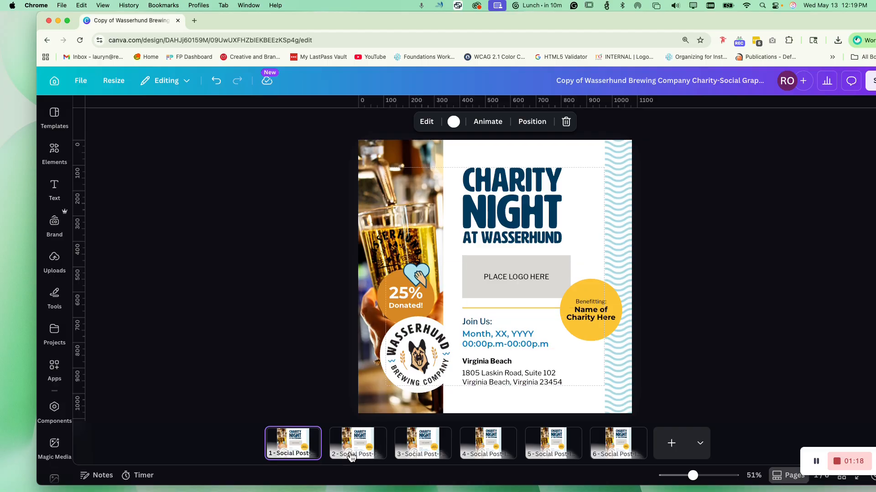
left_click(360, 443)
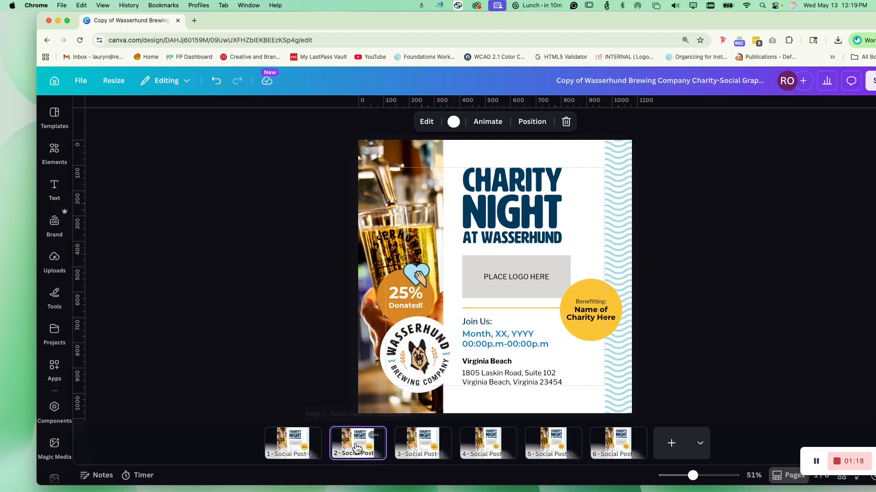
left_click(412, 441)
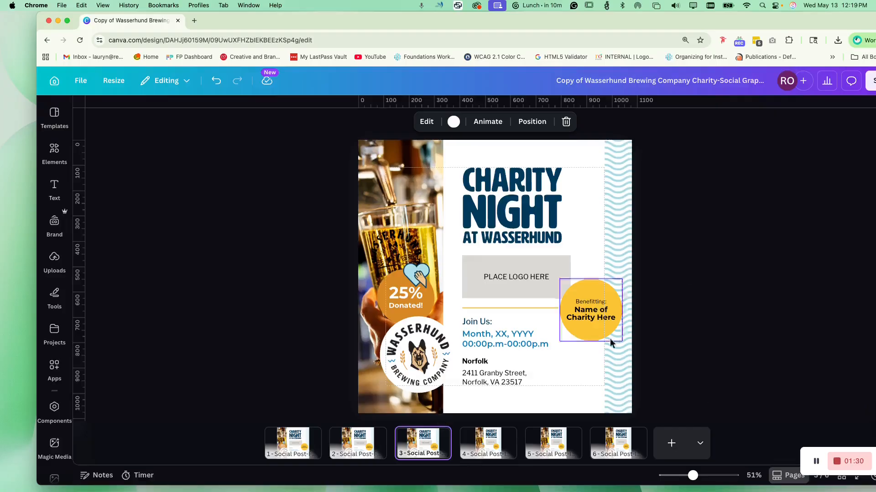
key("Page_Down")
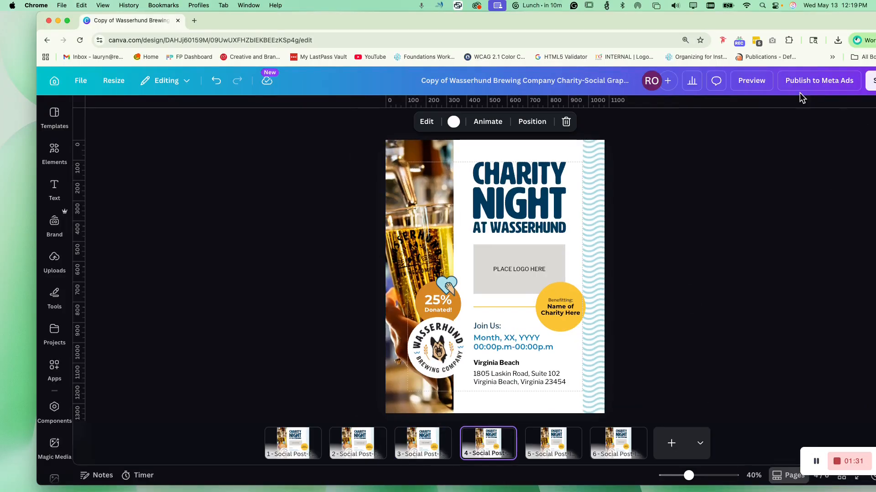
left_click(562, 449)
left_click(609, 448)
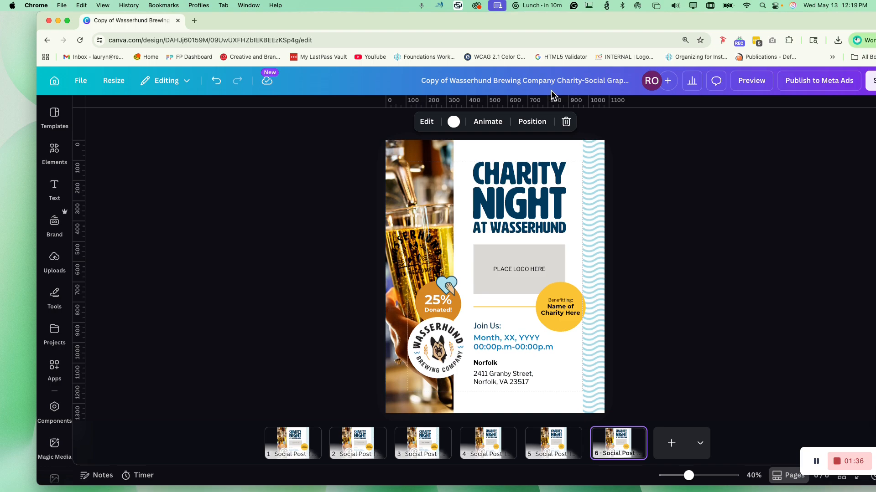
left_click(306, 456)
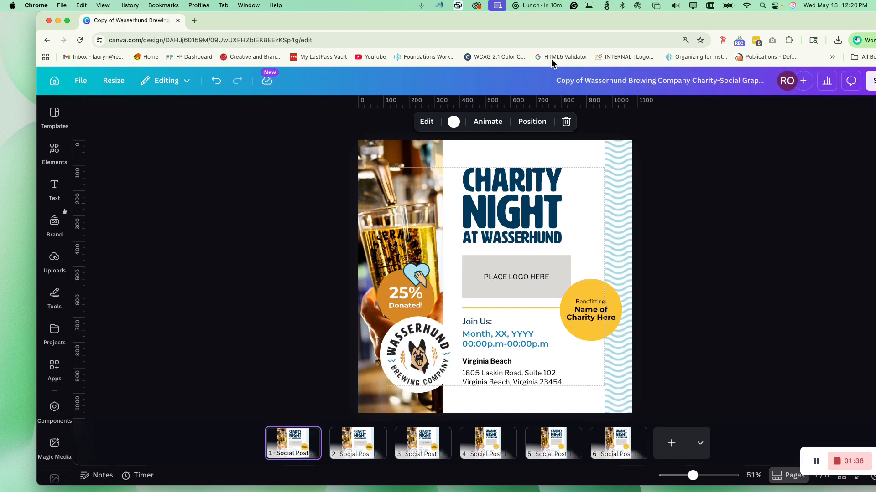
left_click(554, 445)
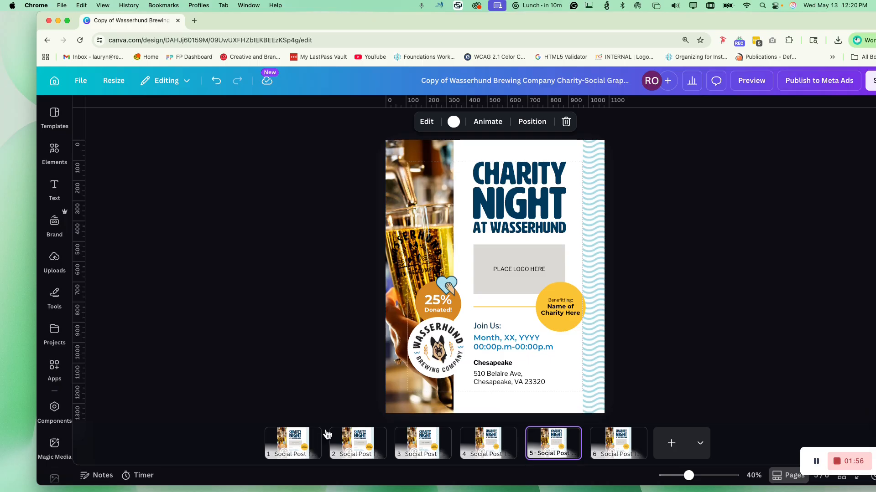
left_click(292, 445)
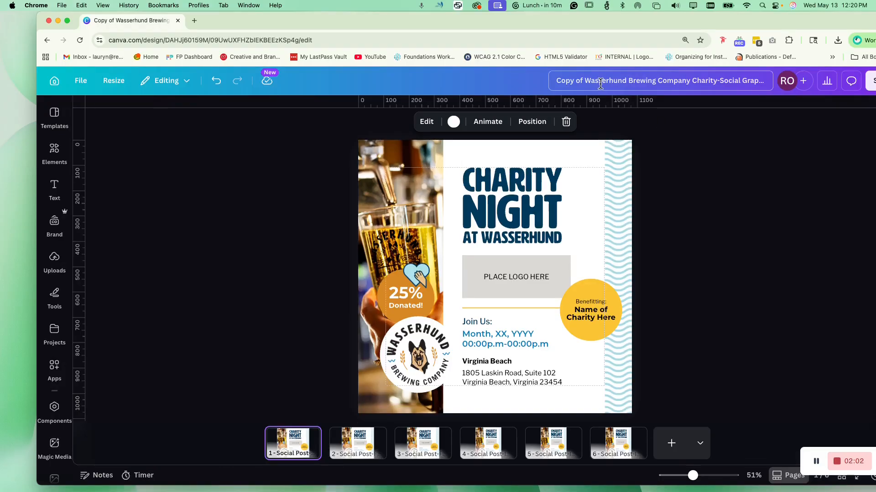
- Delete the Chesapeake and Norfolk pages for both Facebook and Instagram, keeping only the two Virginia Beach pages
left_click(368, 446)
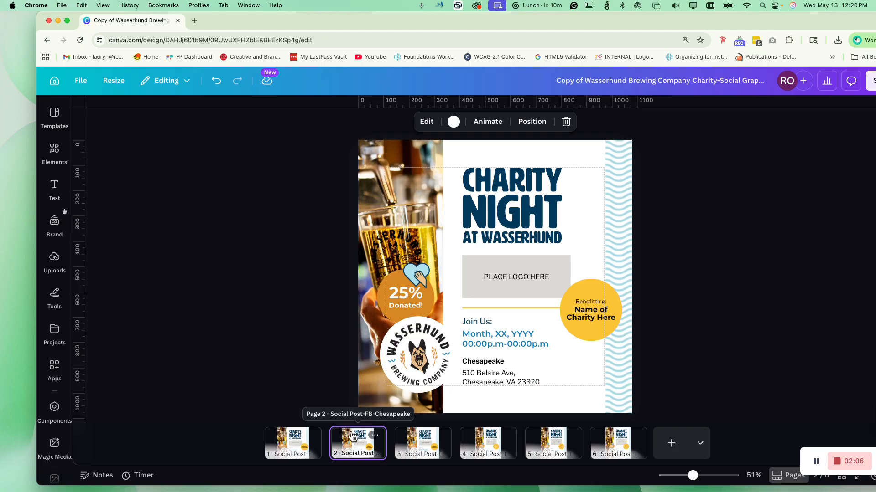
key("BackSpace")
key("BackSpace")
left_click(466, 447)
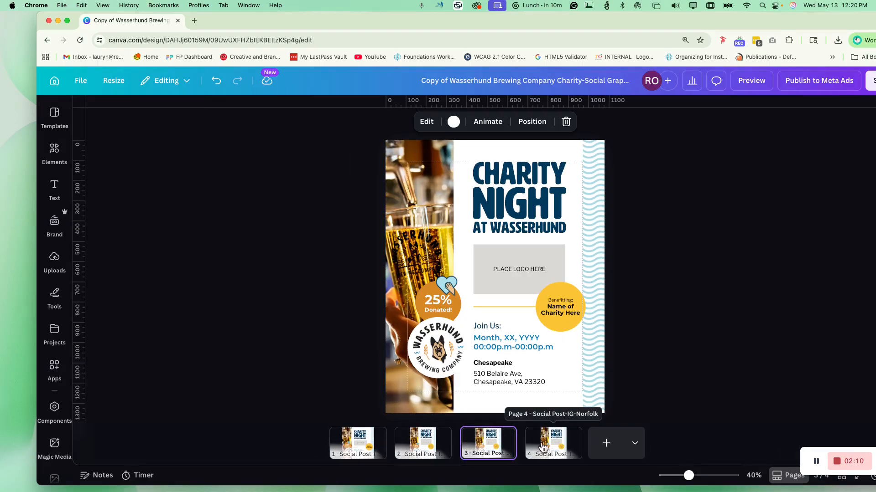
key("BackSpace")
key("BackSpace")
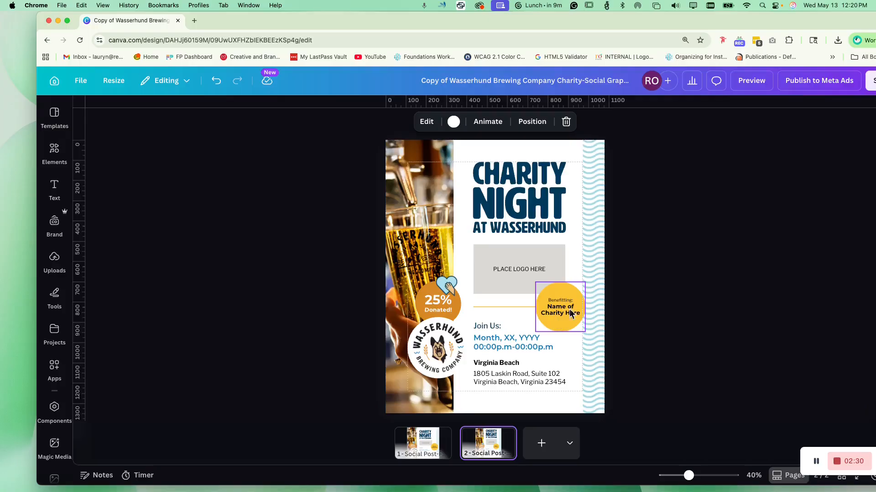
- Switch to Finder and add Wasserhund-Logo-RGB-alternate-2x-DIGITAL.png from the WHBC Tutorial Folder to the Instagram Virginia Beach page
left_click(515, 346)
left_click(519, 339)
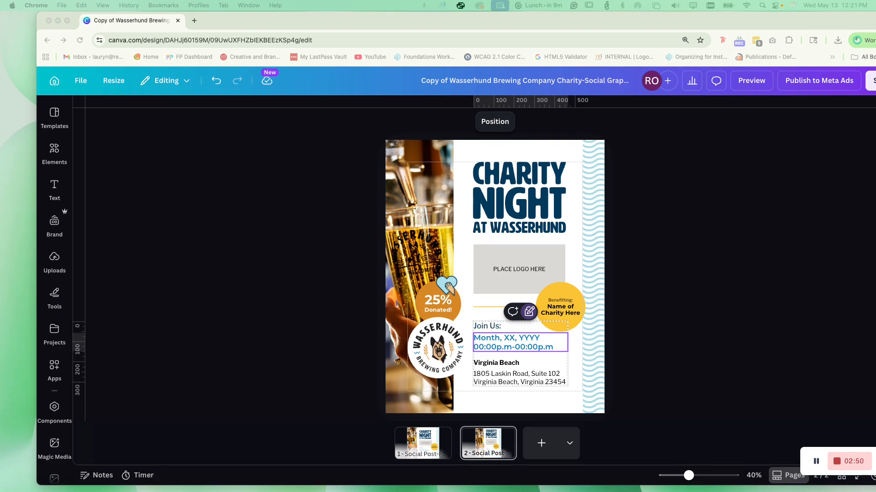
key("super+Tab")
mouse_move(453, 152)
left_mouse_down()
mouse_move(442, 125)
mouse_move(465, 143)
left_mouse_up()
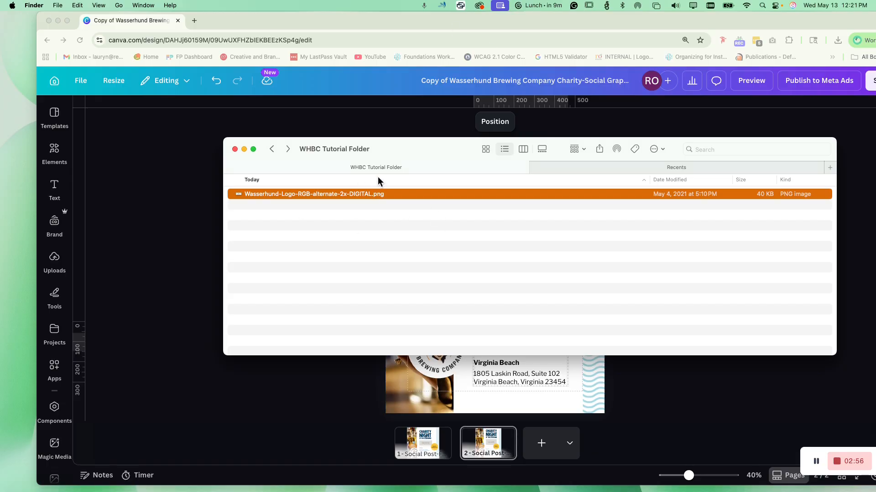
left_click_drag(425, 143, 458, 279)
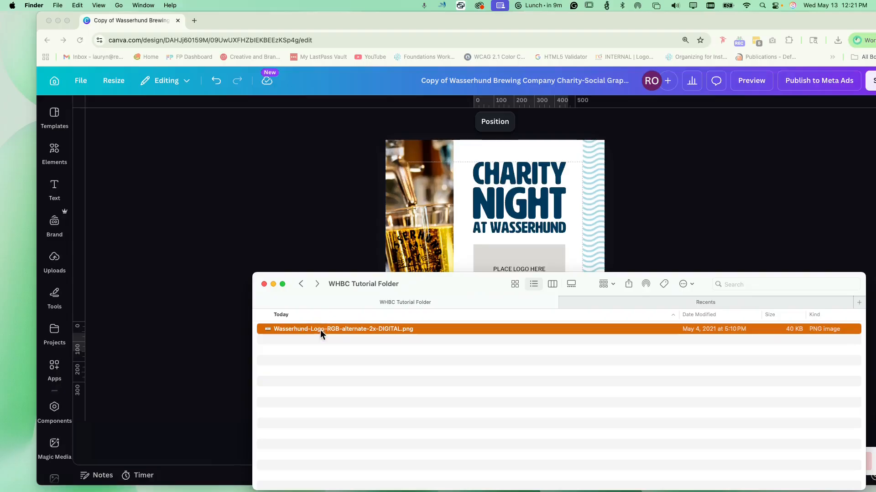
left_click_drag(324, 330, 525, 200)
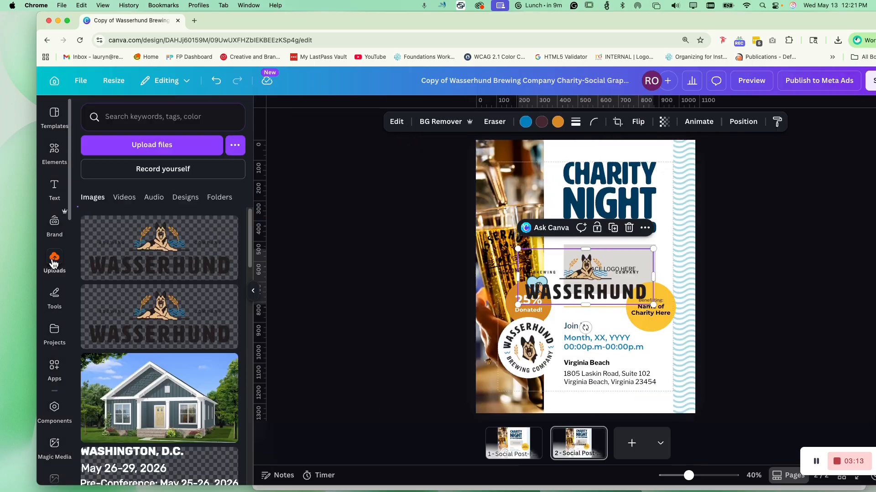
left_click(53, 262)
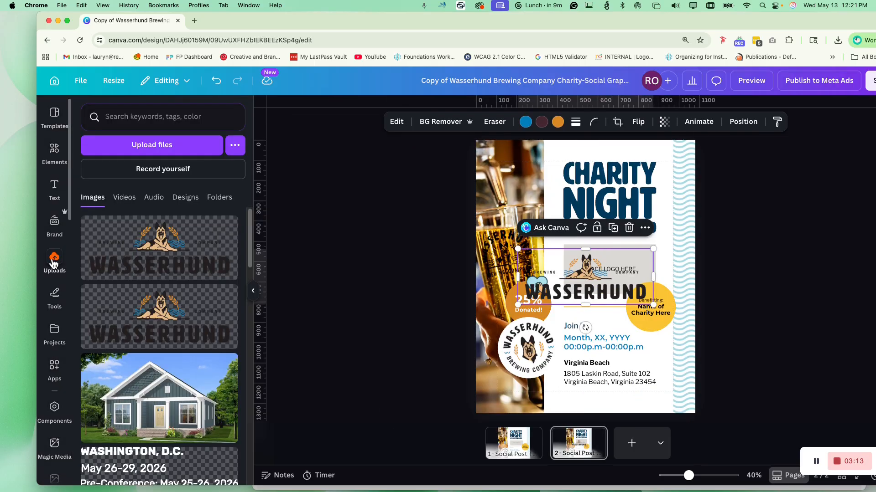
left_click(144, 151)
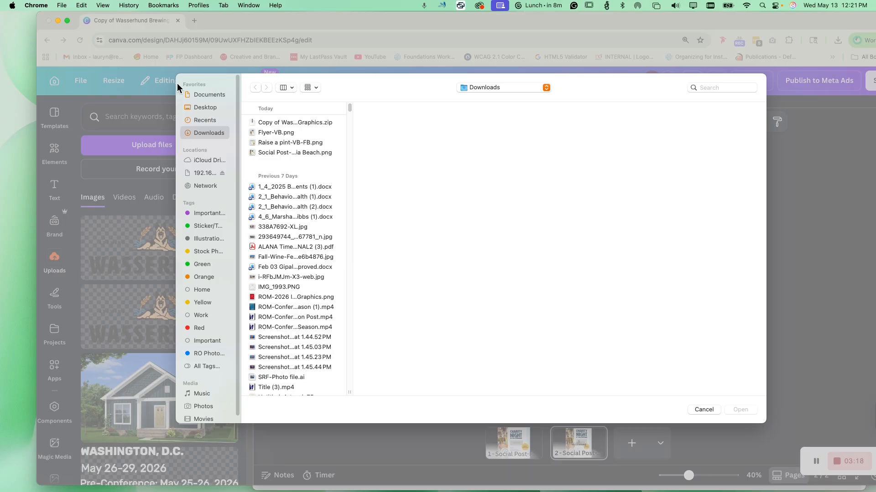
left_click(702, 409)
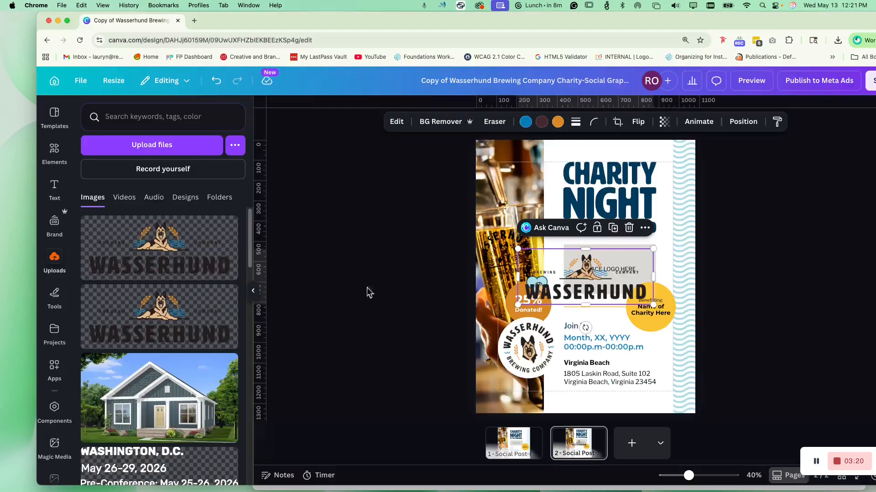
left_click(253, 290)
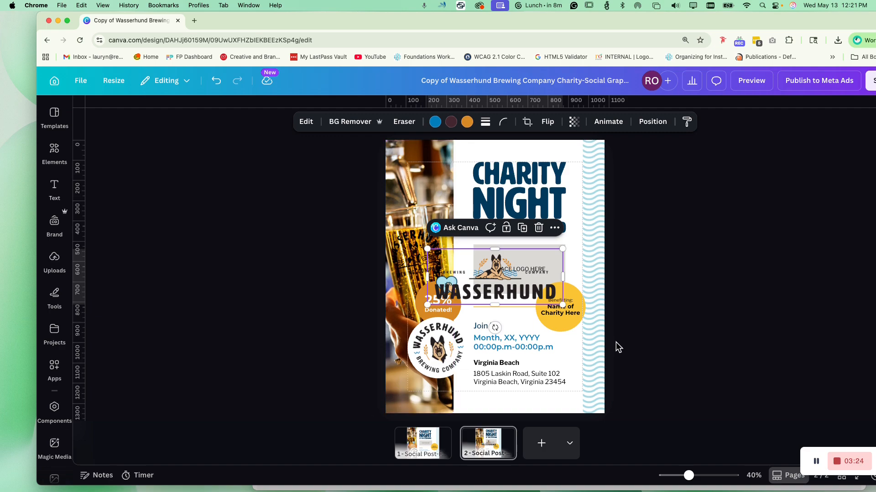
- Shrink the Wasserhund logo and position it over the grey logo placeholder, within the placeholder's width
left_click_drag(564, 302, 525, 290)
left_click_drag(465, 264, 511, 264)
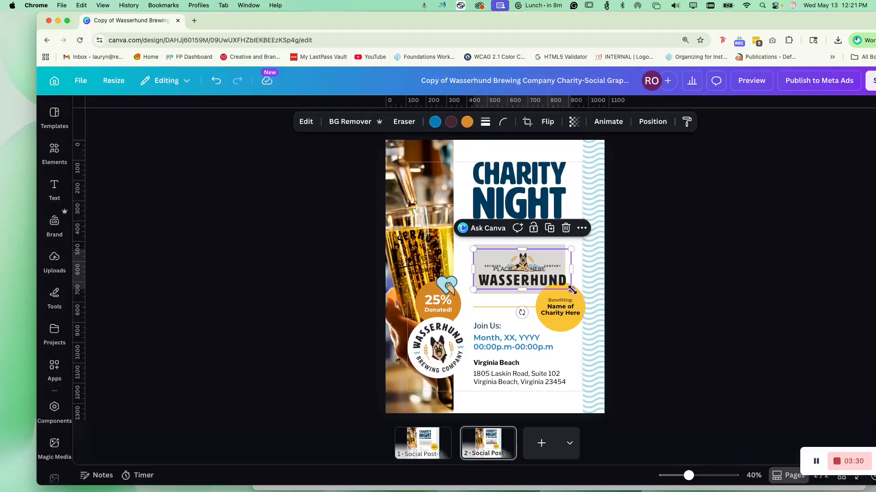
left_click_drag(572, 290, 563, 287)
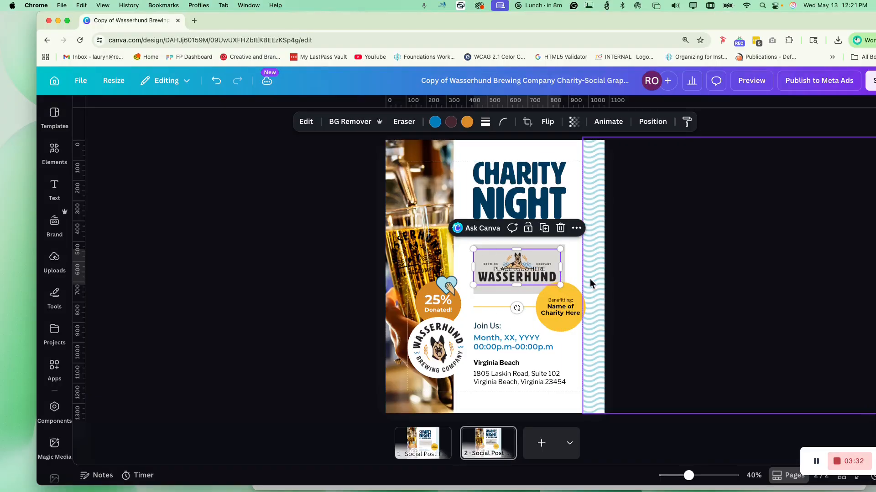
left_click_drag(524, 276, 525, 265)
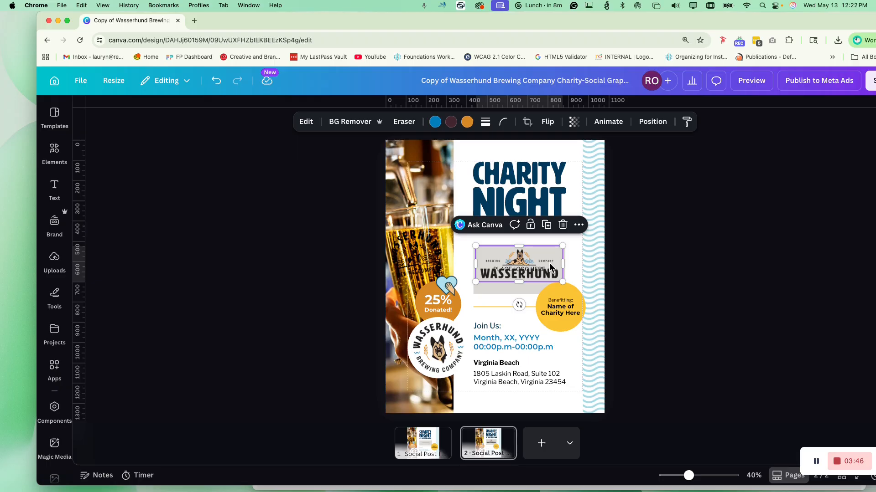
- Delete the grey "PLACE LOGO HERE" box behind the logo and nudge the logo slightly left under the headline
left_click(499, 290)
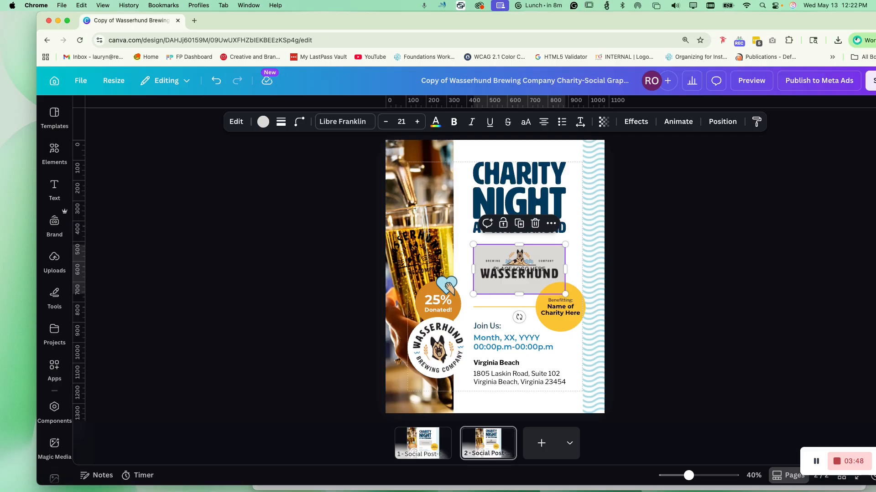
key("Delete")
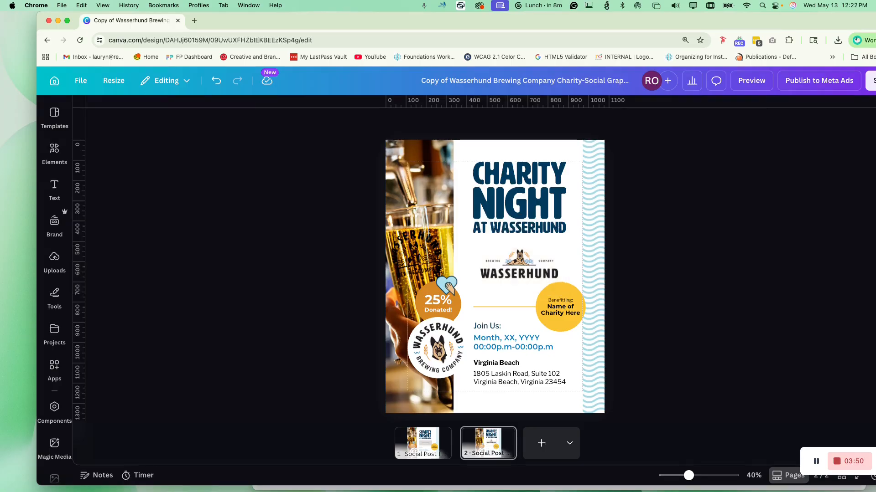
left_click(503, 266)
left_click(688, 234)
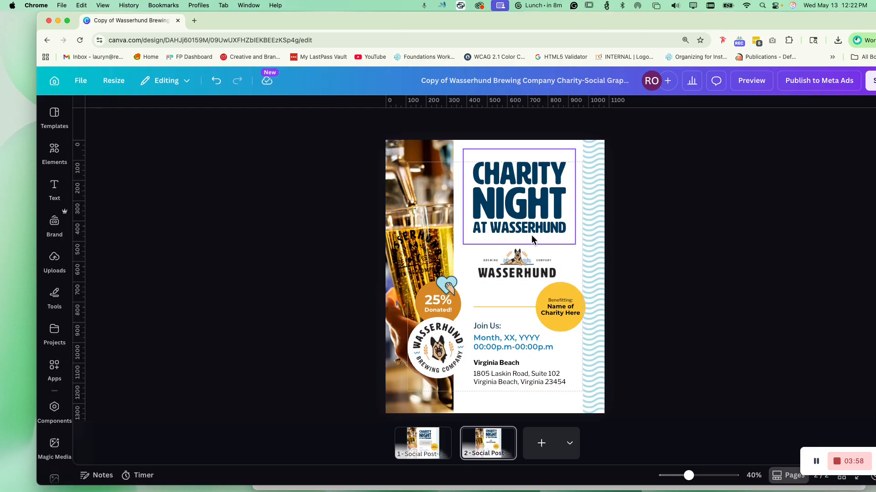
left_click(561, 316)
left_click(562, 316)
left_click(566, 313)
left_click(569, 313)
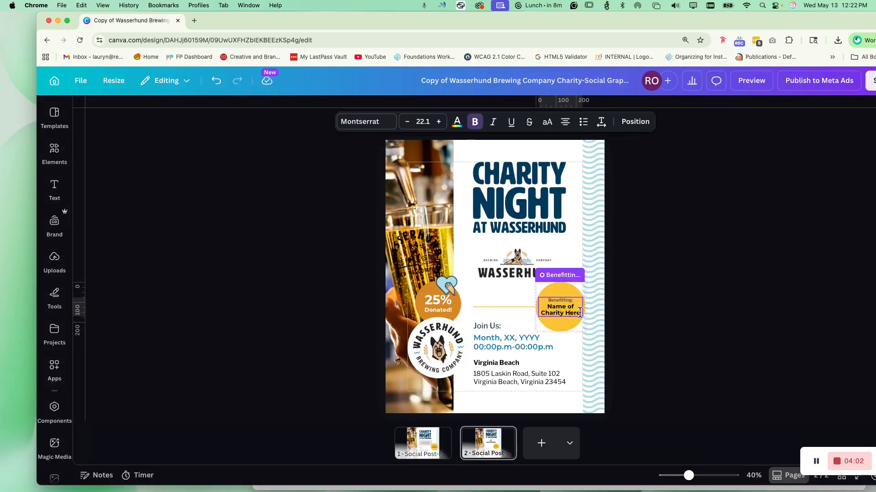
left_click(634, 311)
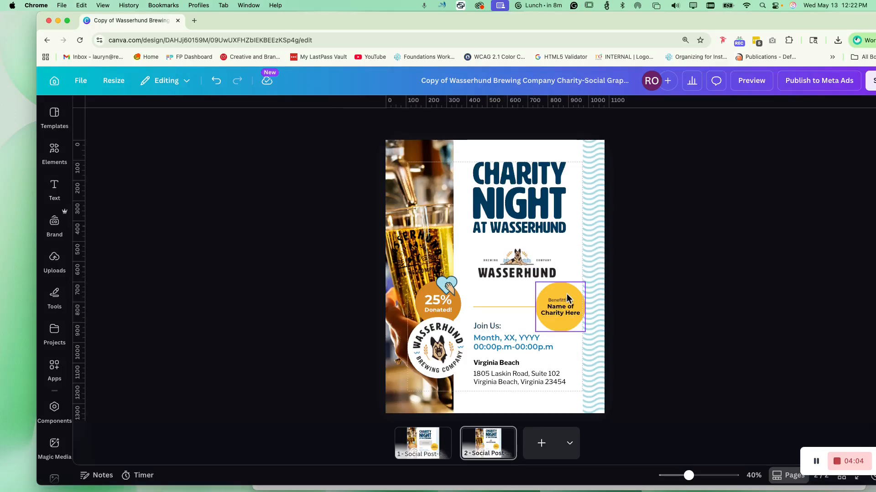
- Replace the placeholder charity name in the yellow Benefitting circle with "Wasserhund Brewery", keeping the Benefitting line
left_click(561, 306)
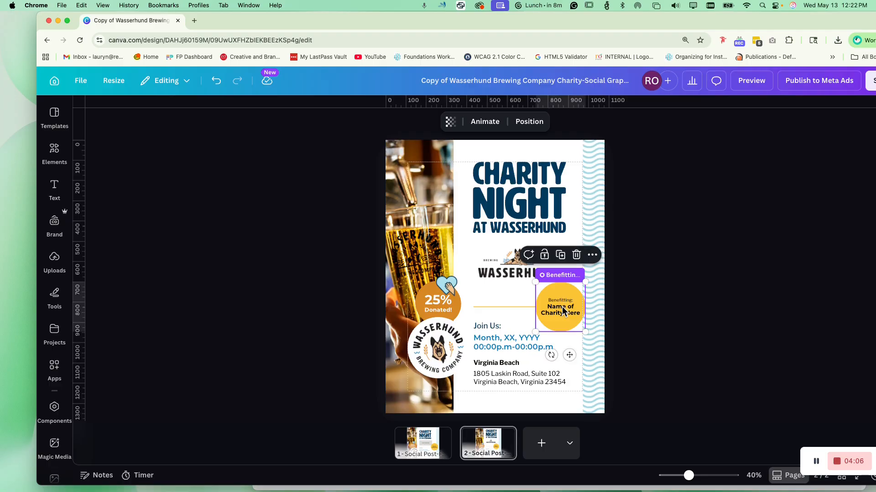
left_click(566, 308)
left_click(566, 308)
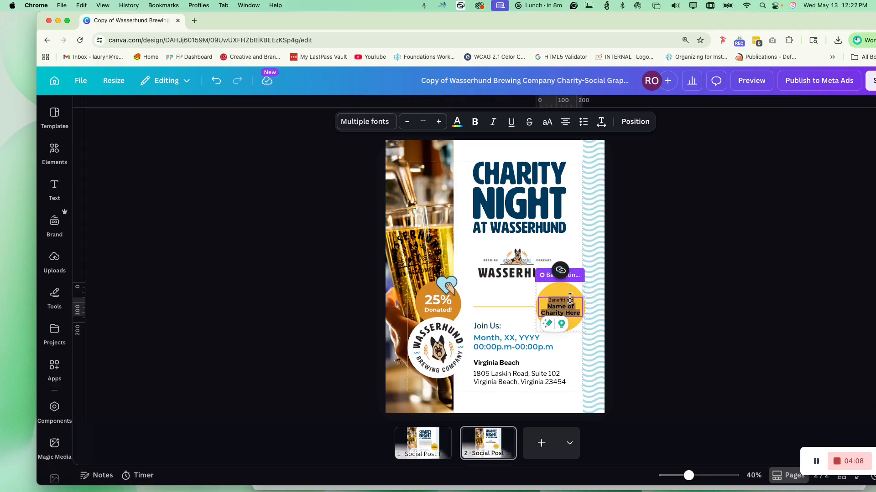
left_click(578, 311)
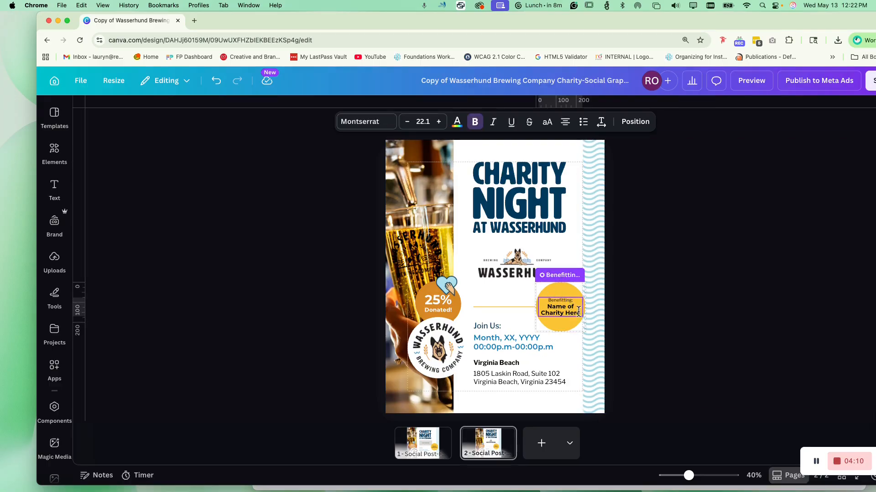
left_click_drag(579, 312, 547, 304)
type("N")
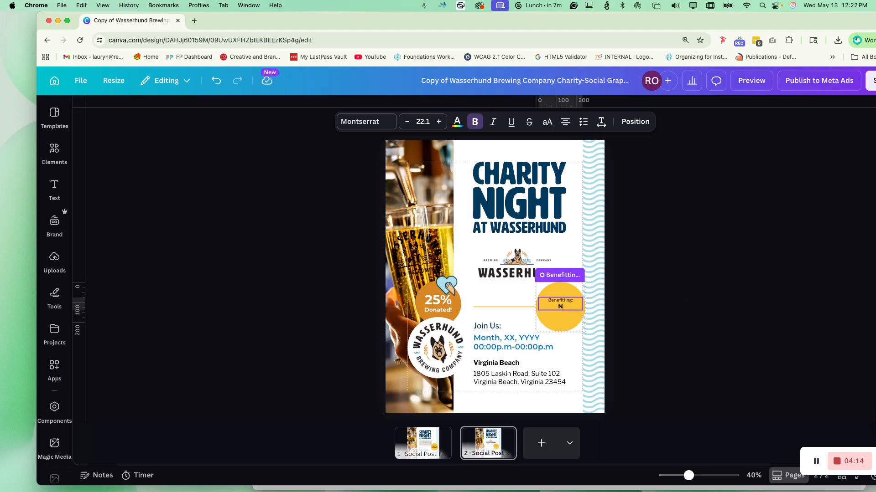
type("Wasserhund")
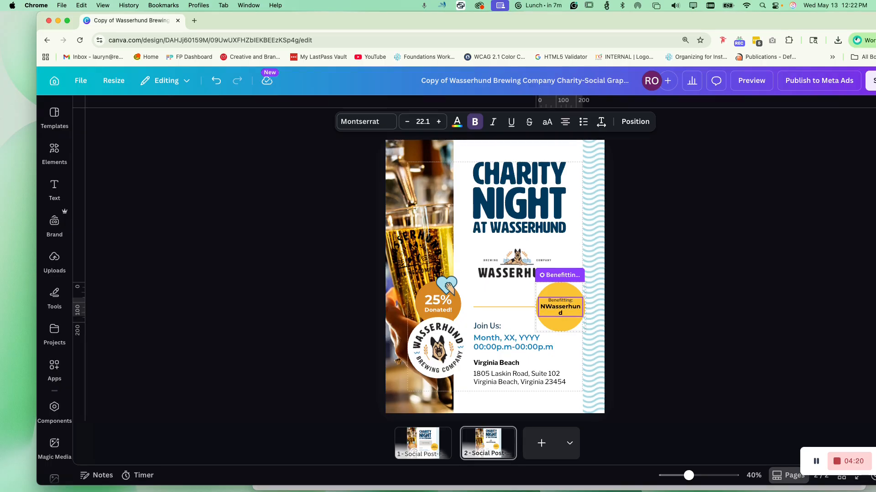
type(" Brewery")
left_click(544, 306)
key("BackSpace")
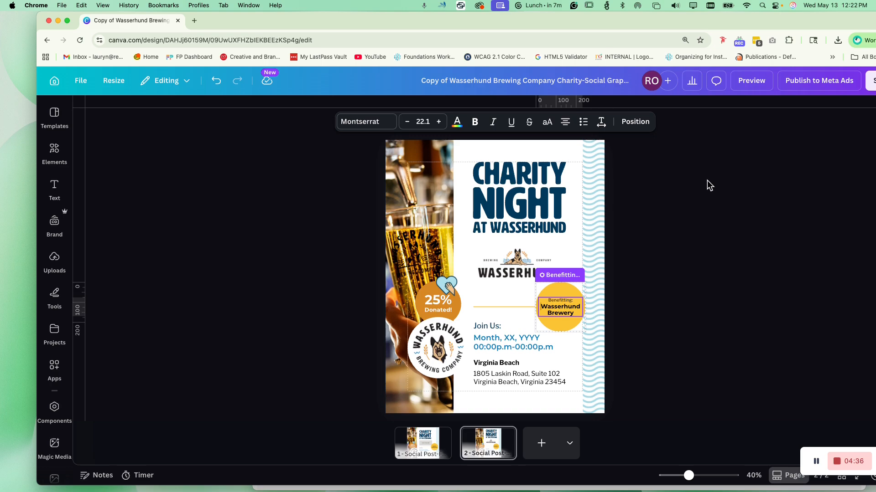
left_click(702, 248)
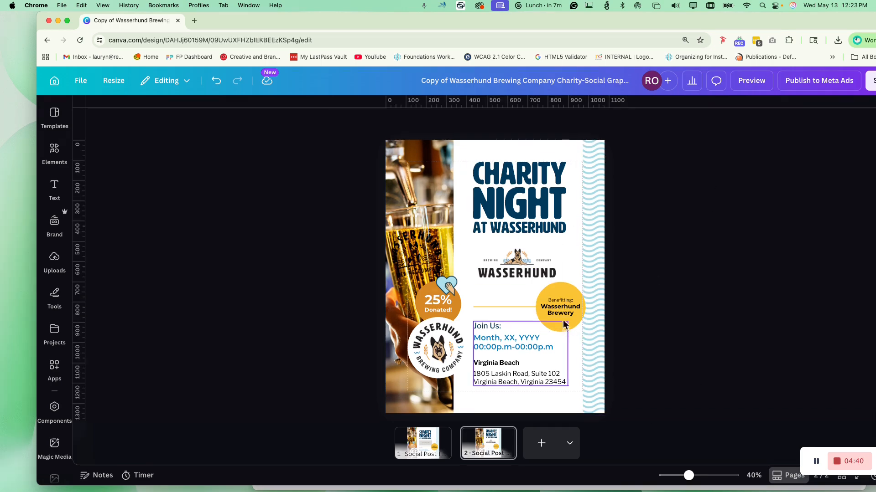
left_click(560, 300)
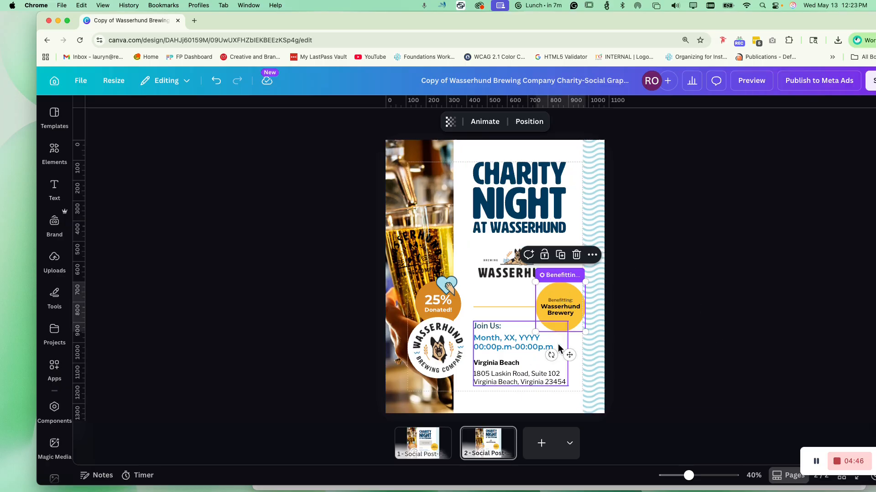
- Replace the date placeholder under "Join Us:" on the Instagram page with "May, 13, 2026"
left_click(519, 345)
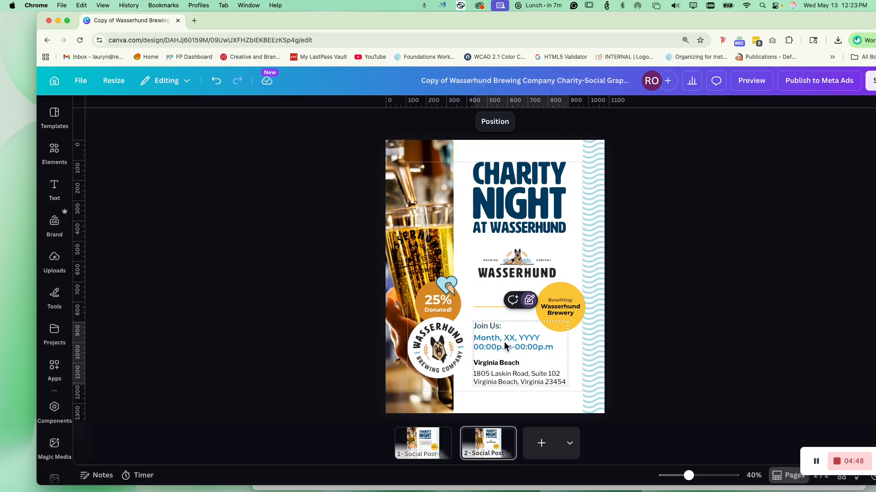
left_click(504, 341)
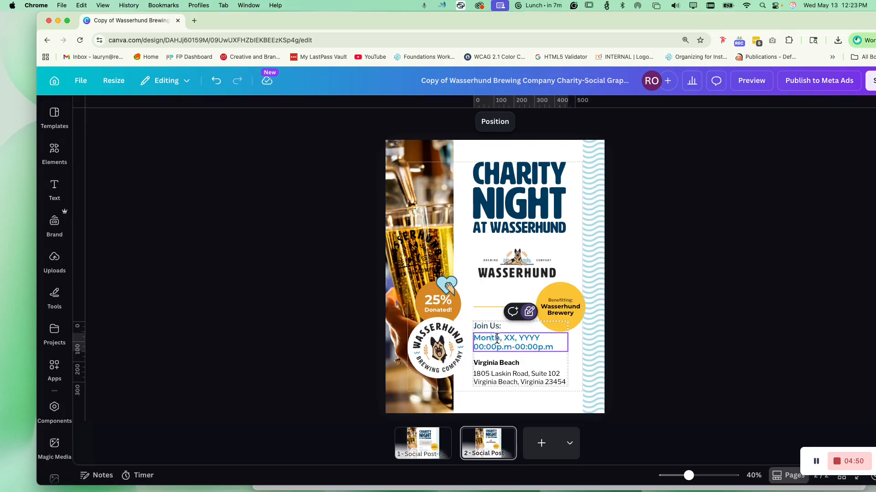
left_click_drag(498, 337, 478, 336)
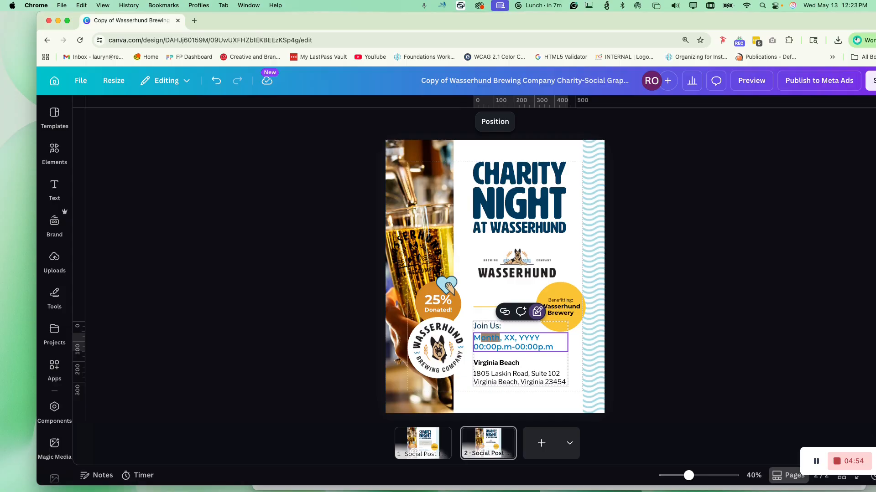
key("BackSpace")
type("ay")
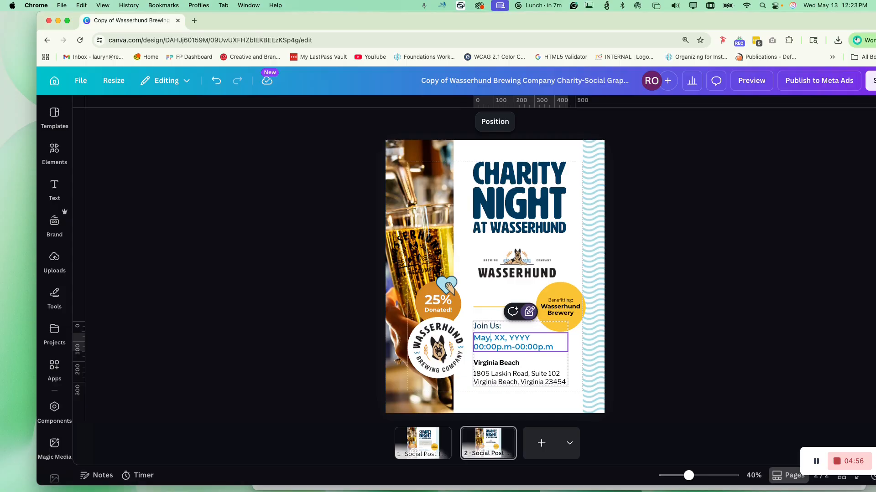
double_click(506, 338)
type("13")
key("BackSpace")
key("BackSpace")
key("BackSpace")
key("BackSpace")
- Set the event time below the date to "12:00p.m-1:00p.m" on the Instagram page
double_click(484, 347)
type("12")
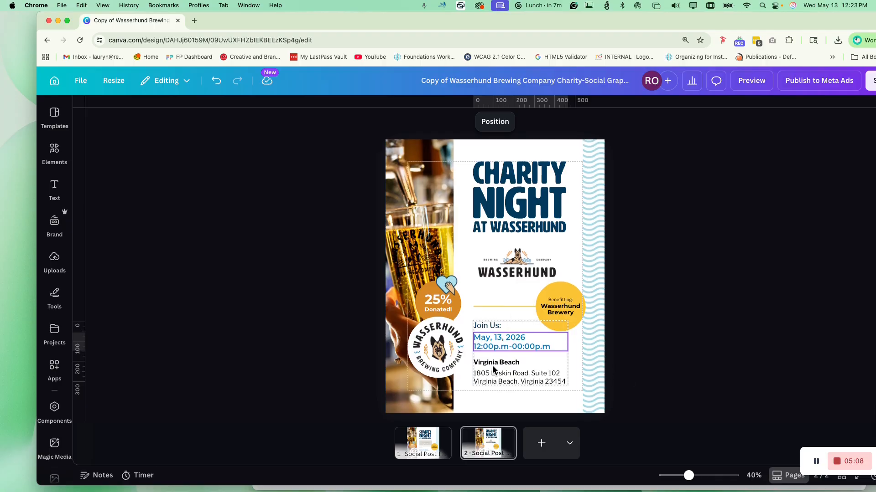
double_click(520, 348)
type("1")
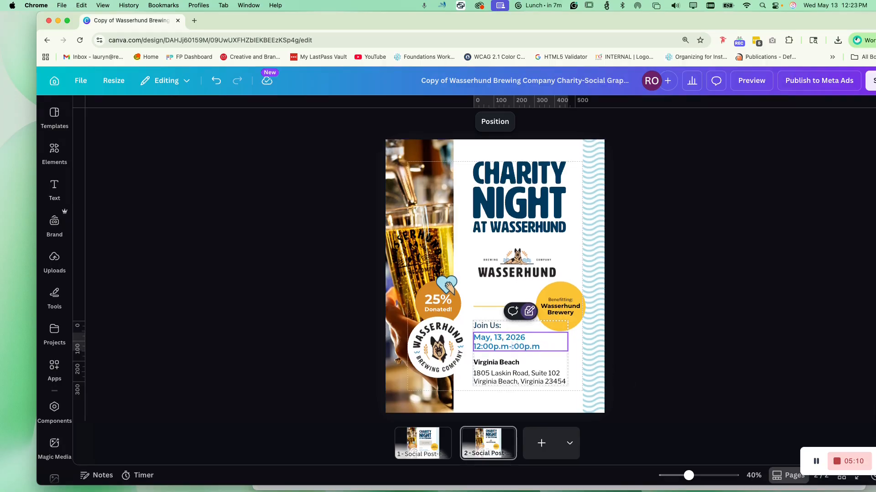
left_click(697, 341)
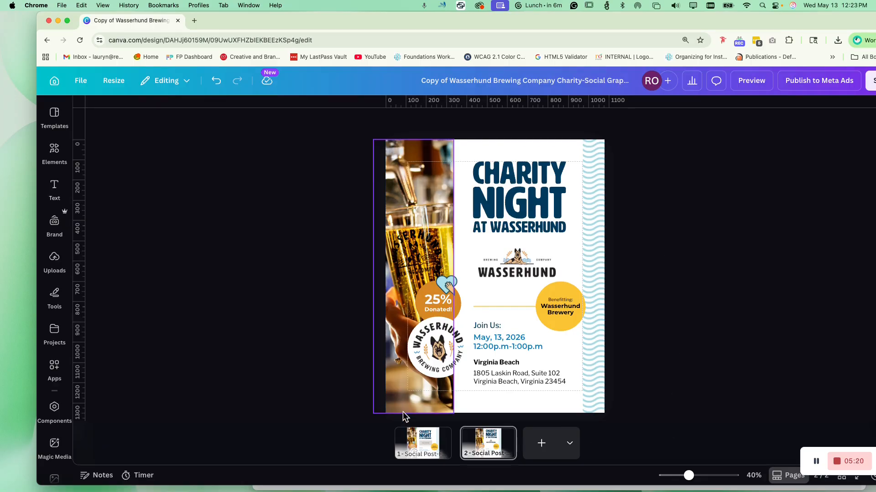
- Compare the Facebook and Instagram Virginia Beach pages to check the logo, charity name and event details on both
left_click(421, 445)
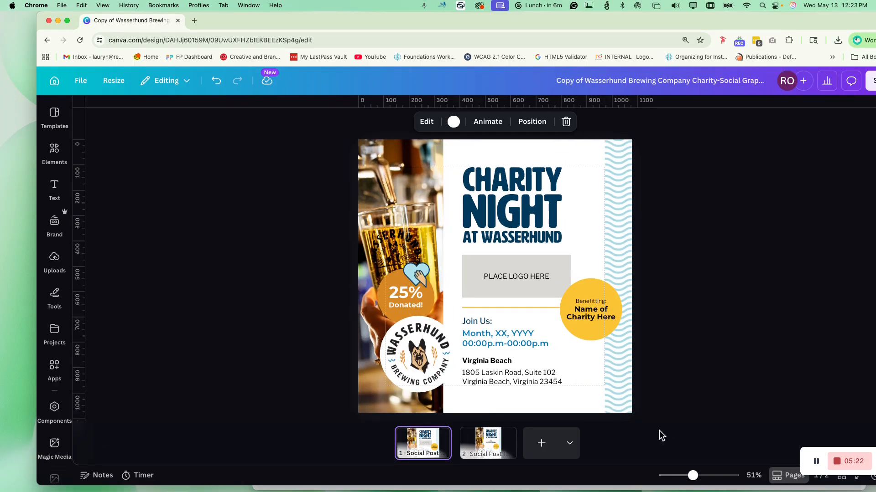
mouse_move(815, 467)
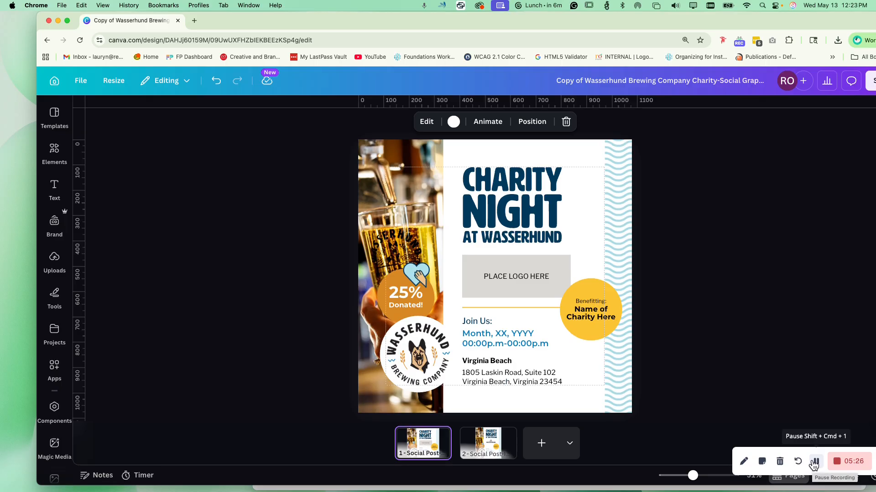
left_click(815, 462)
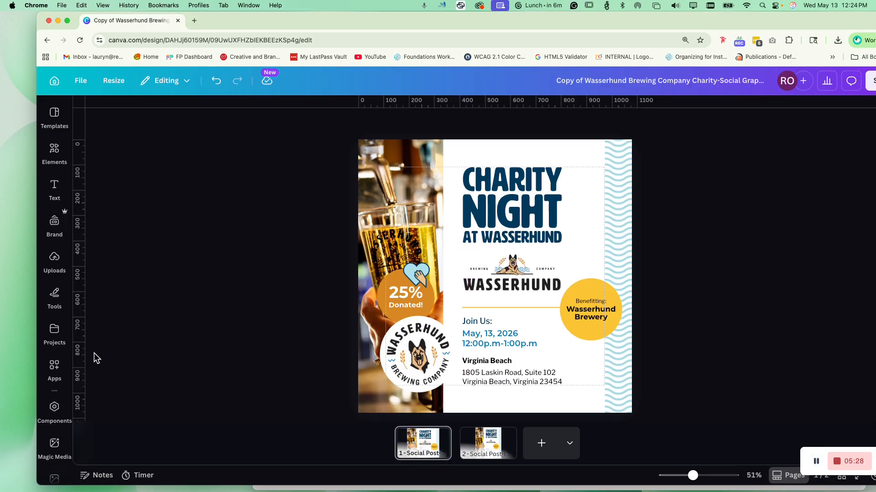
left_click(487, 440)
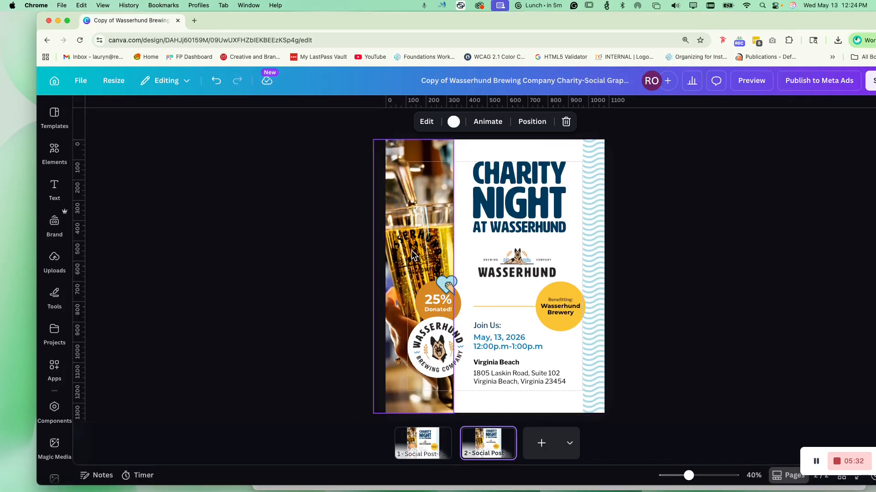
left_click(420, 450)
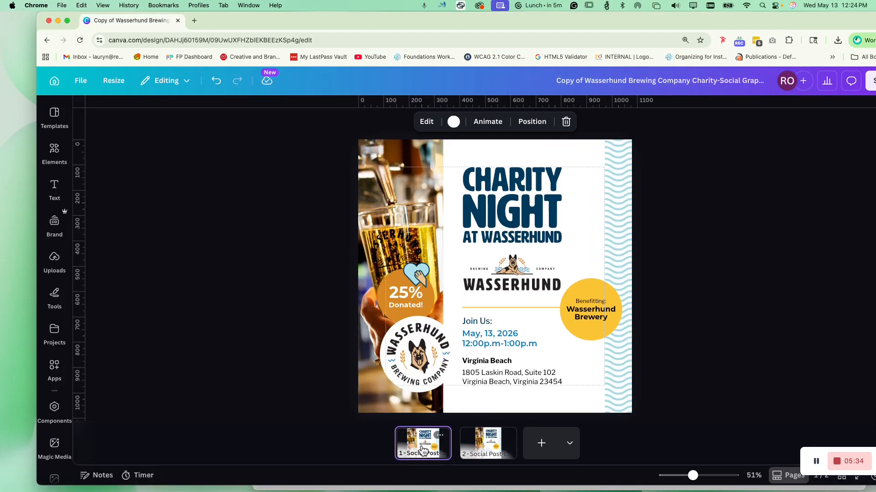
left_click(471, 450)
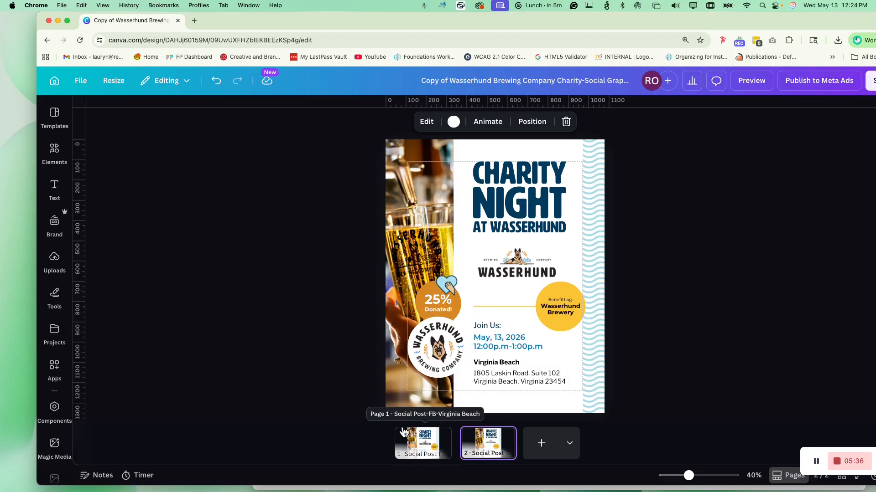
left_click_drag(275, 20, 245, 13)
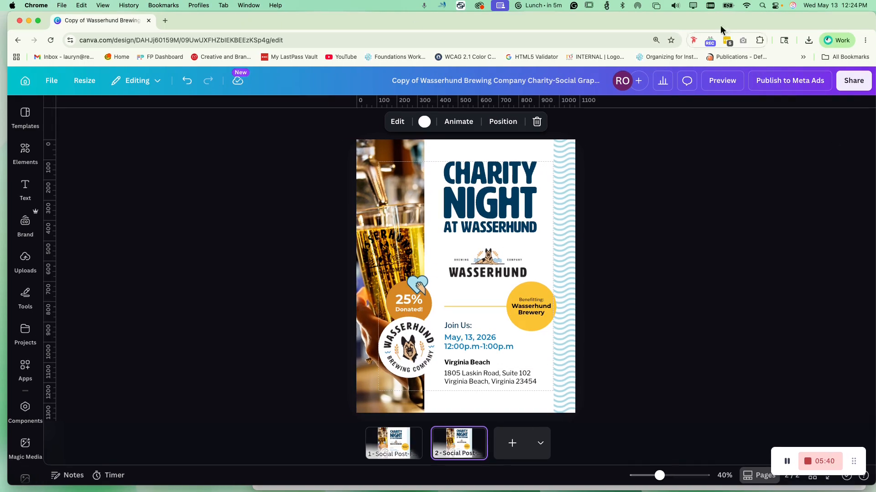
left_click(390, 447)
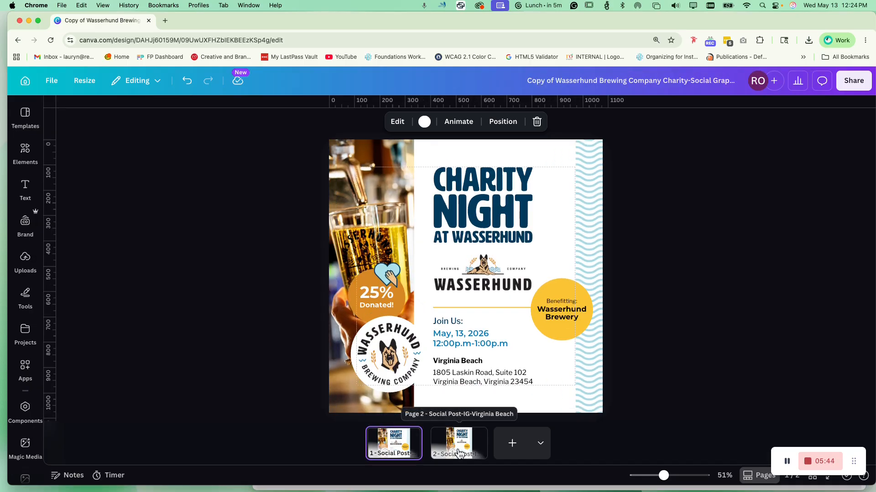
- Open the design's download settings for PNG and look through the choice of pages to export
left_click(851, 89)
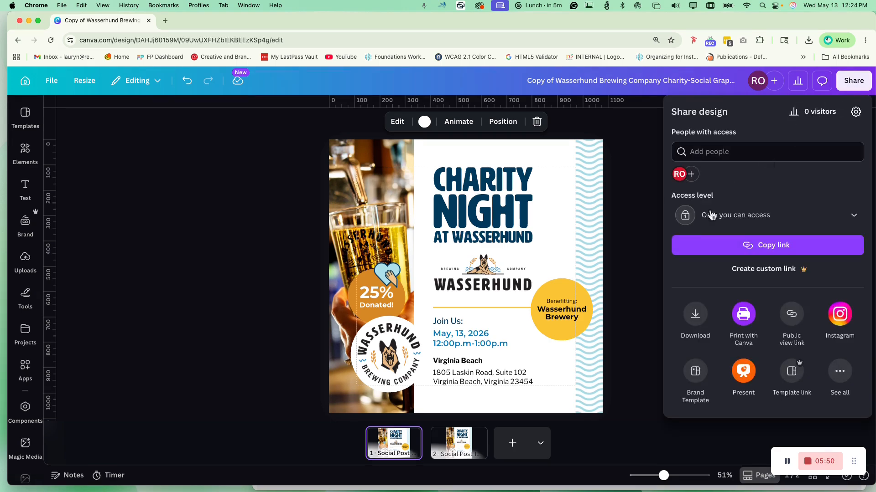
left_click(698, 335)
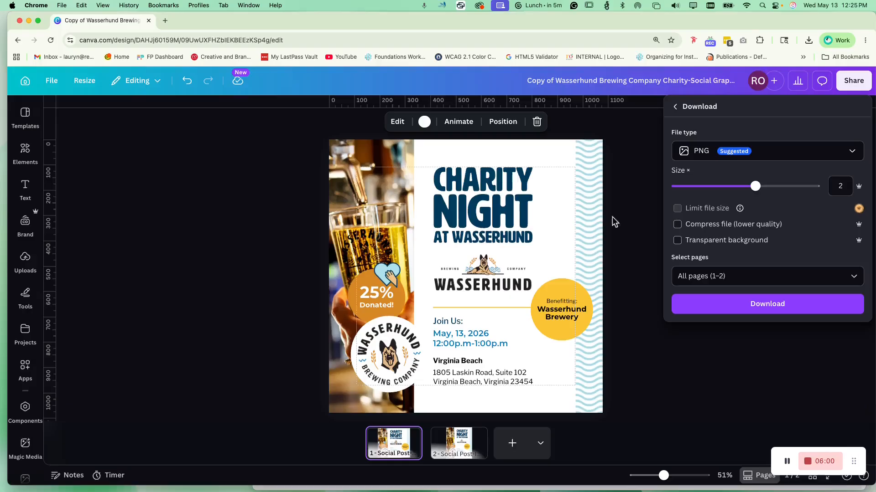
left_click(722, 279)
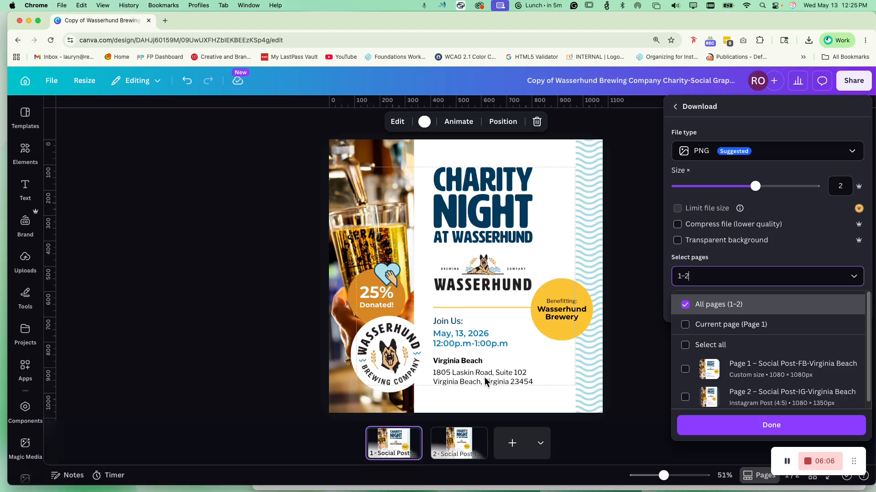
key("Down")
key("Down")
key("Down")
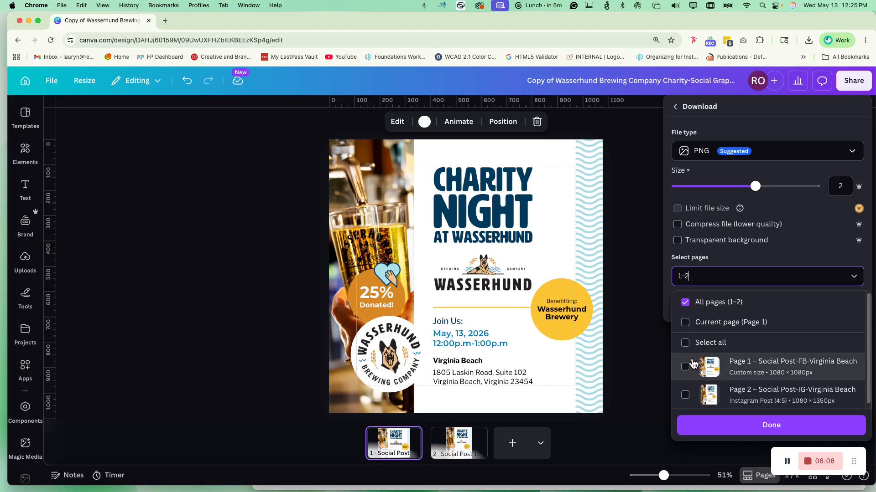
left_click(761, 258)
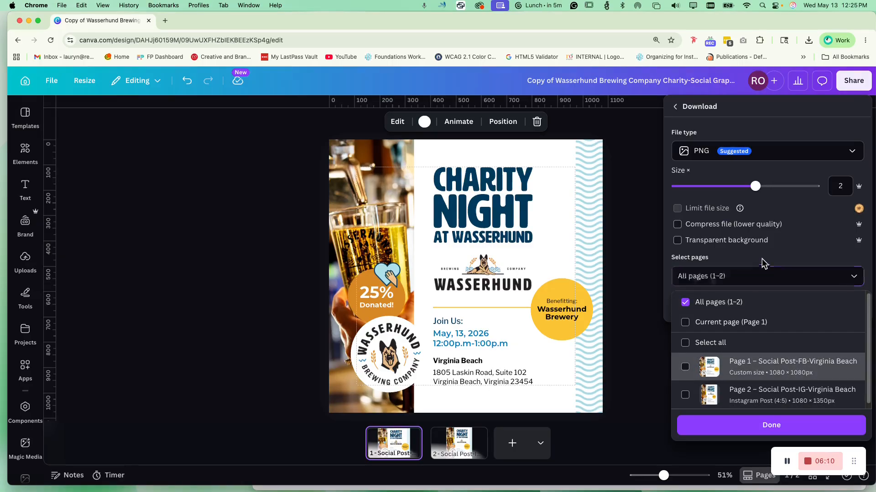
left_click(779, 171)
- Try selecting the Social Post-FB-Virginia Beach and Social Post-IG-Virginia Beach pages individually for the download
left_click(727, 279)
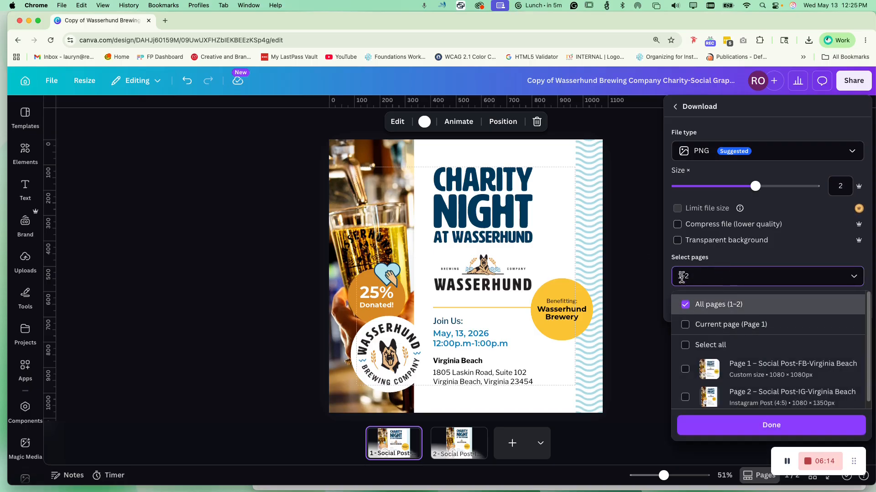
left_click(714, 364)
left_click(734, 402)
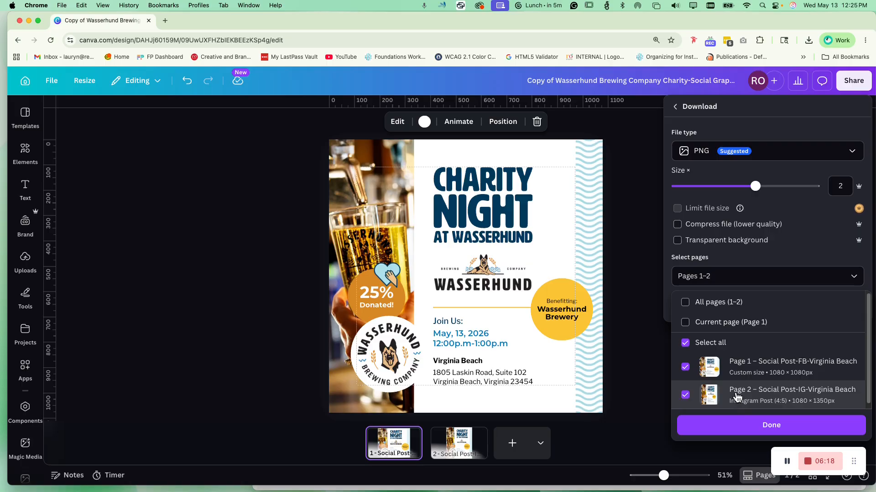
left_click(735, 377)
left_click(684, 395)
left_click(685, 366)
left_click(685, 393)
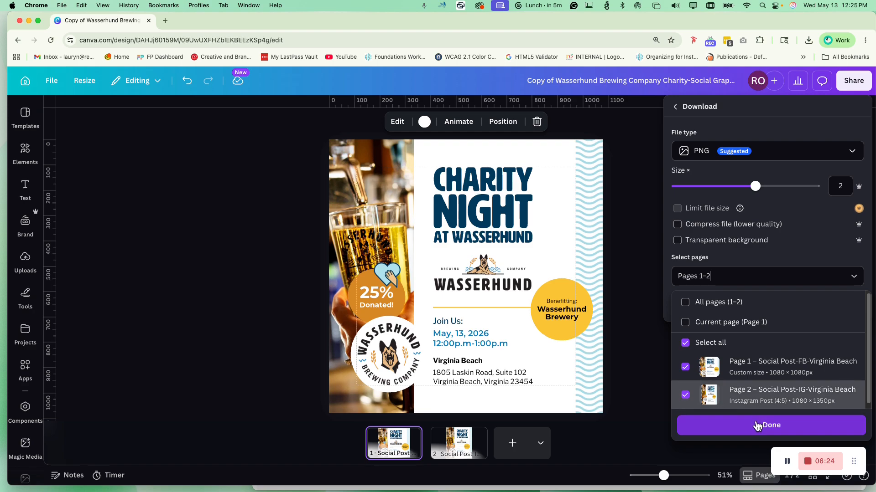
- Download all pages (1–2) as PNG files with the size multiplier at 2
left_click(708, 302)
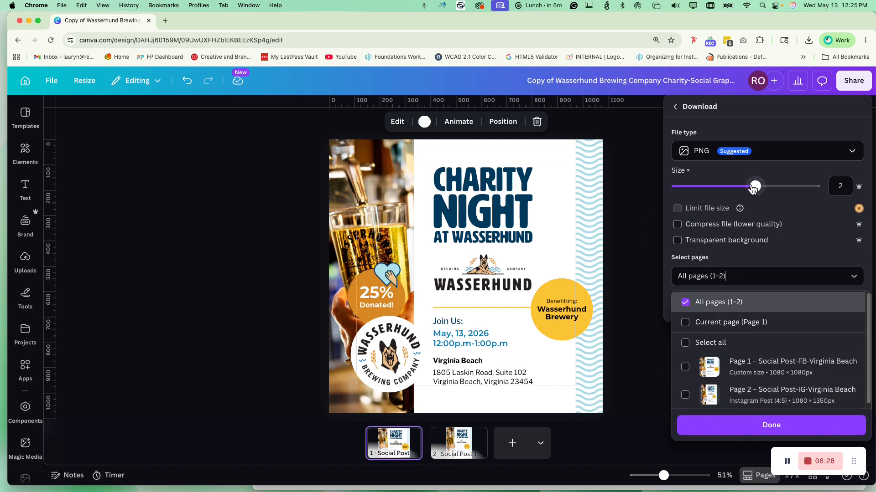
left_click_drag(756, 186, 701, 194)
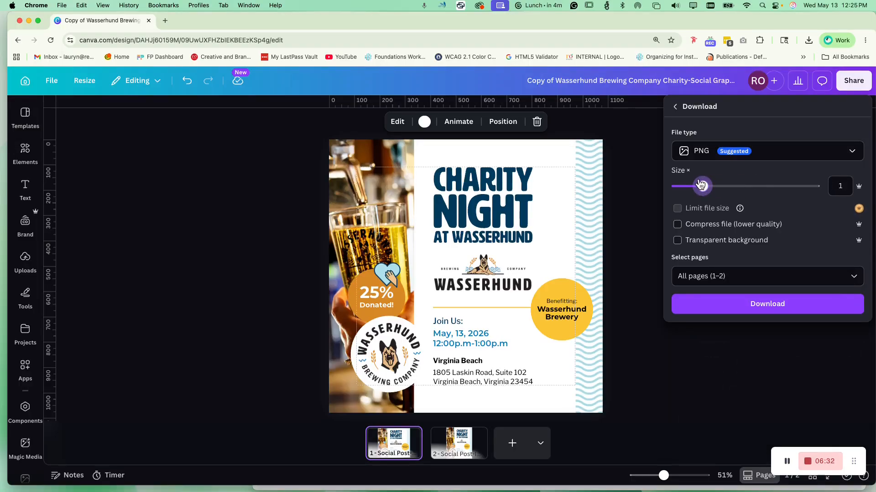
left_click_drag(701, 187, 755, 189)
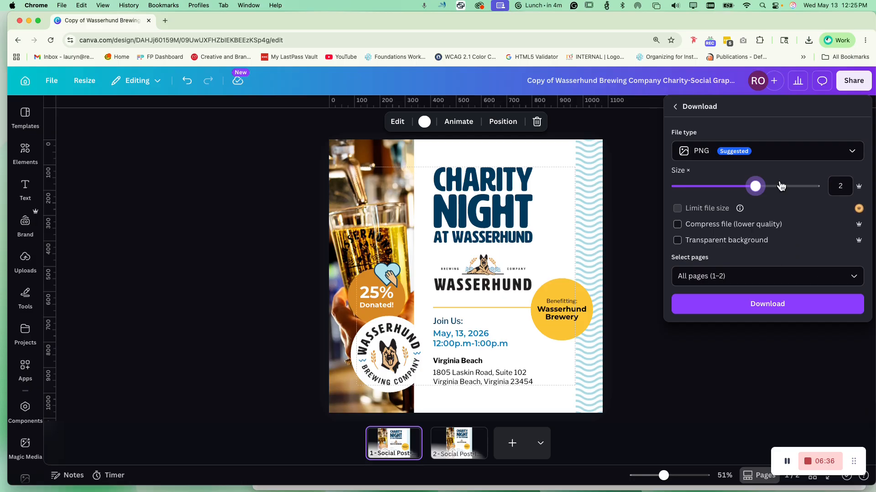
left_click(764, 310)
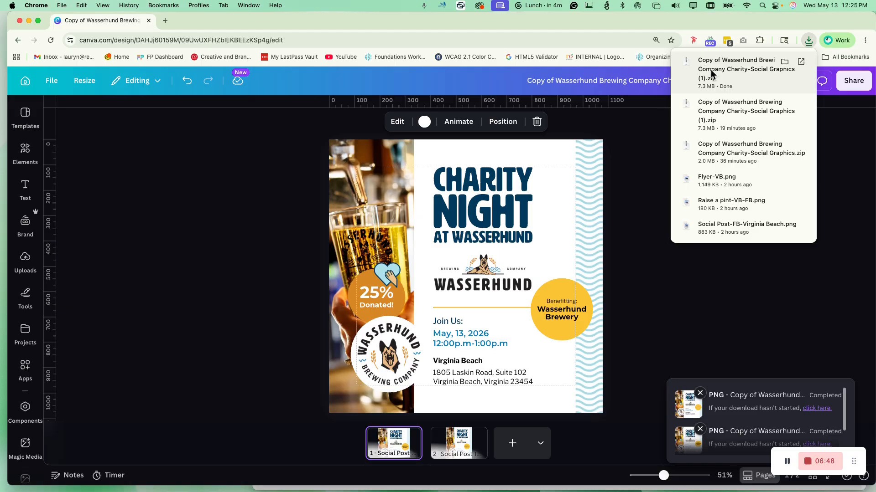
- Switch to Finder, show the WHBC Tutorial Folder as a list and extract "Copy of Wasserhund Brewing Company Charity-Social Graphics (1).zip"
left_click(799, 62)
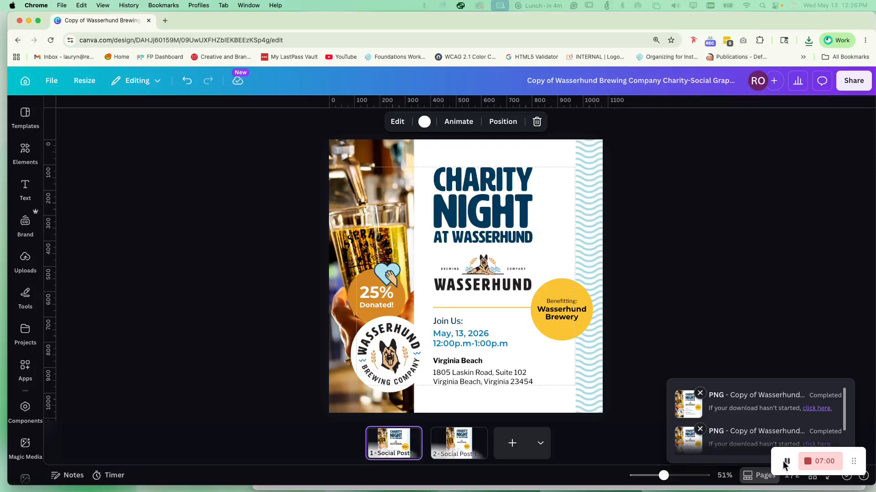
left_click_drag(694, 42, 671, 187)
left_click_drag(345, 124, 343, 145)
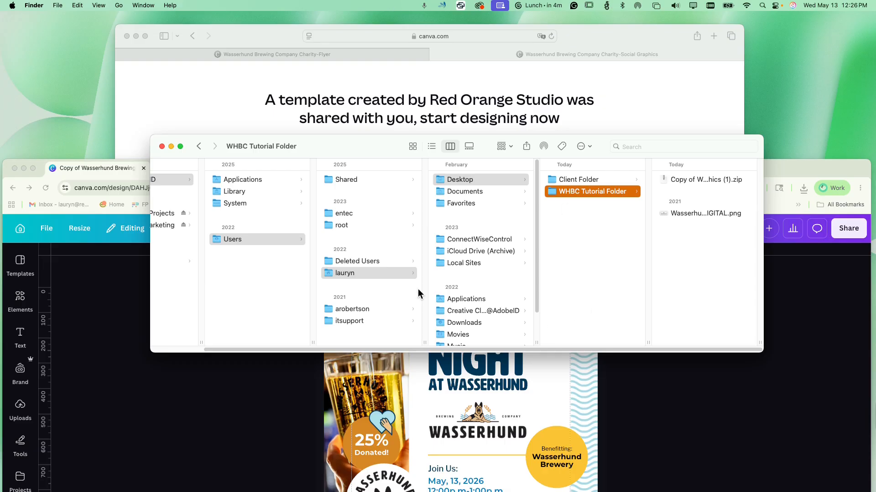
left_click(431, 147)
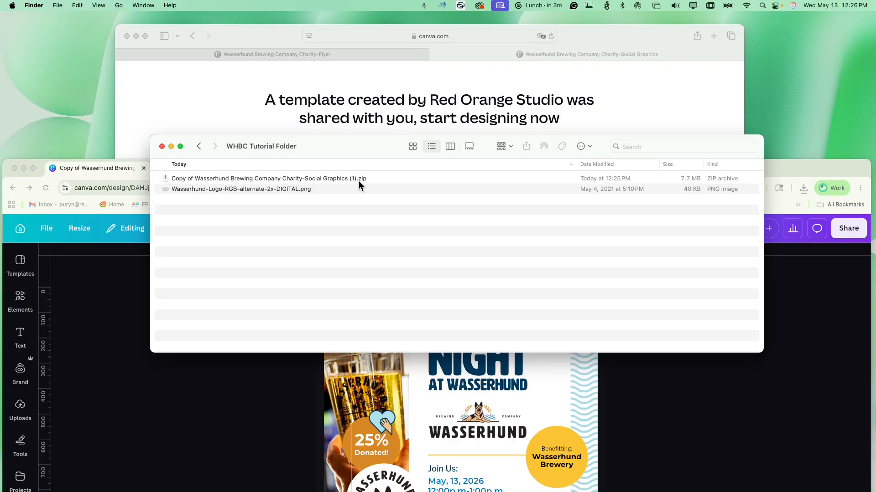
left_click(381, 178)
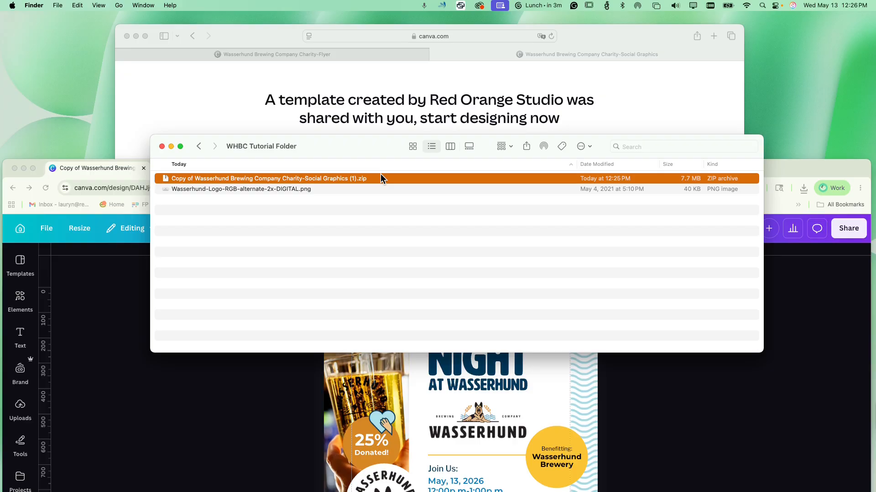
double_click(336, 178)
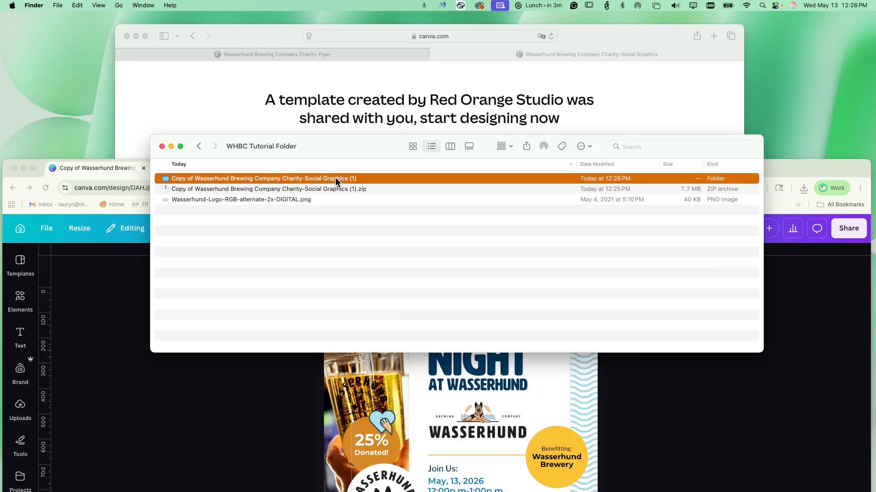
- Open the extracted folder to check the Facebook and Instagram Virginia Beach PNG files, and return to the Canva design in Chrome
double_click(389, 179)
left_click(213, 190)
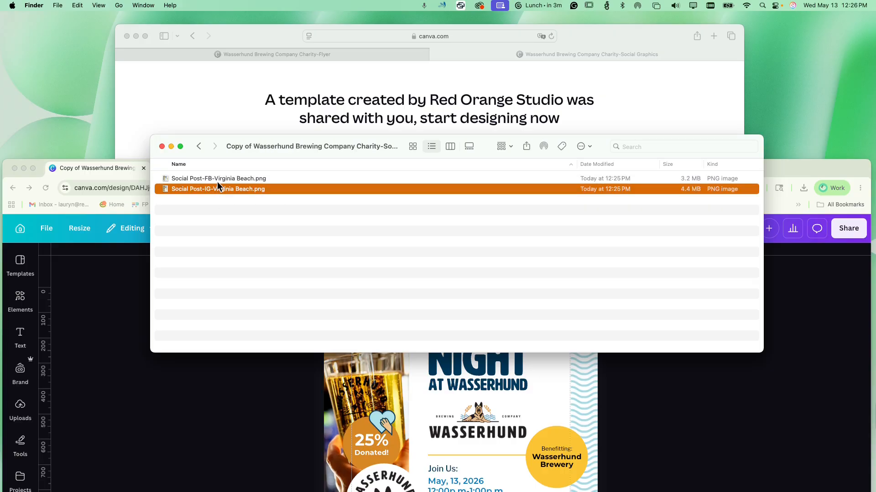
left_click(218, 178)
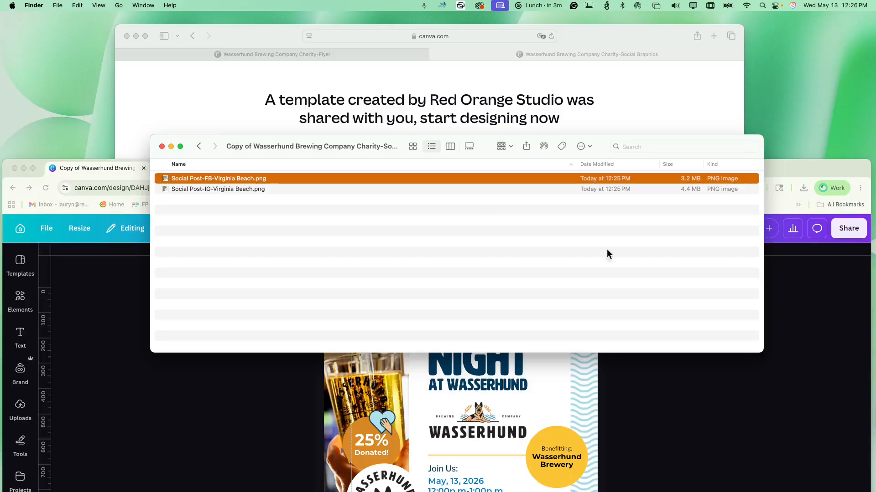
left_click(710, 367)
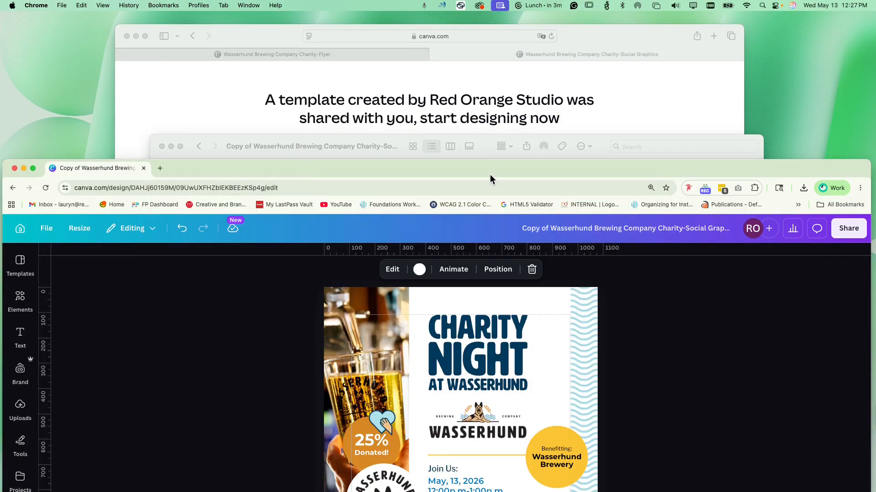
- Move the Chrome window up so the full social post design is in view
left_click_drag(701, 168, 711, 22)
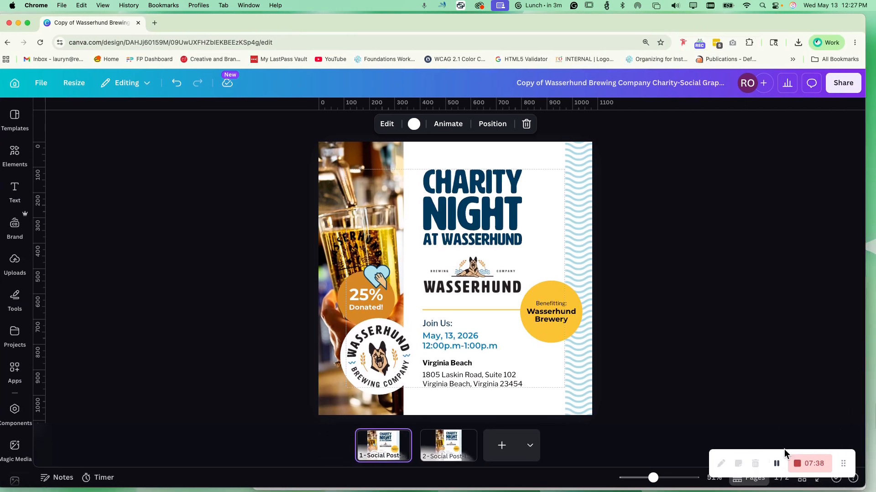
left_click(747, 467)
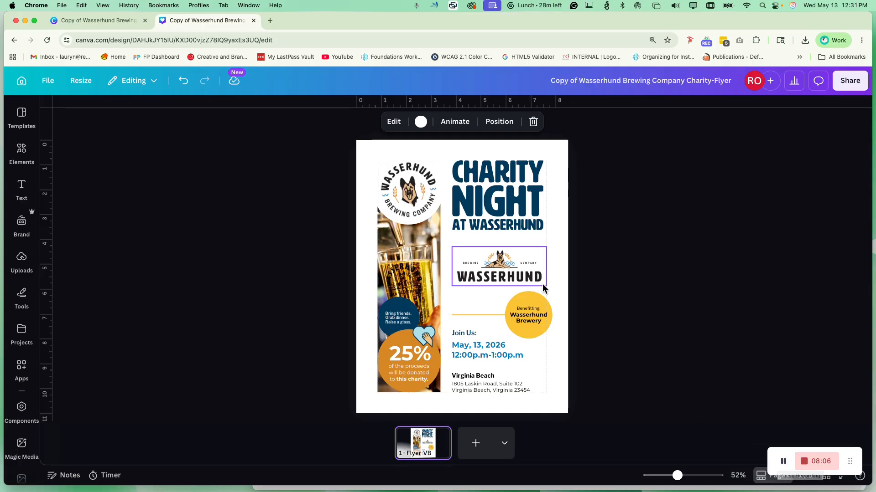
- Download the Charity-Flyer design as a PDF Print file with Flatten PDF enabled
left_click(841, 79)
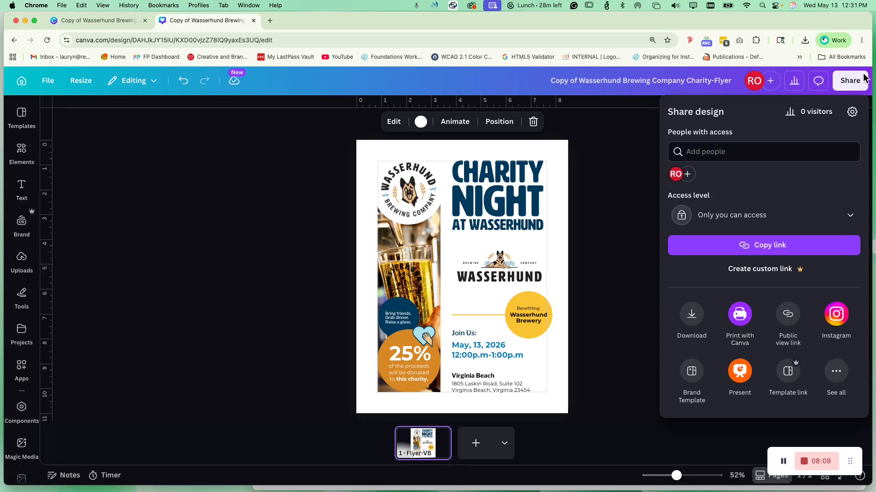
left_click(691, 317)
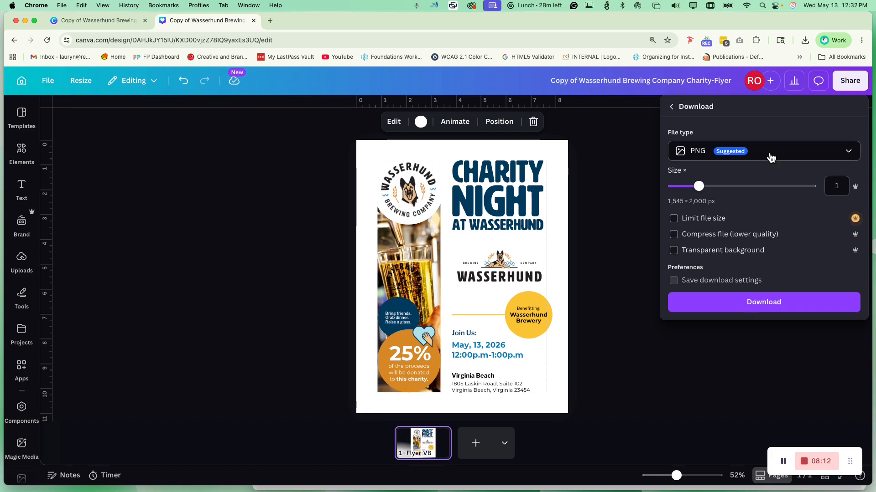
left_click(748, 150)
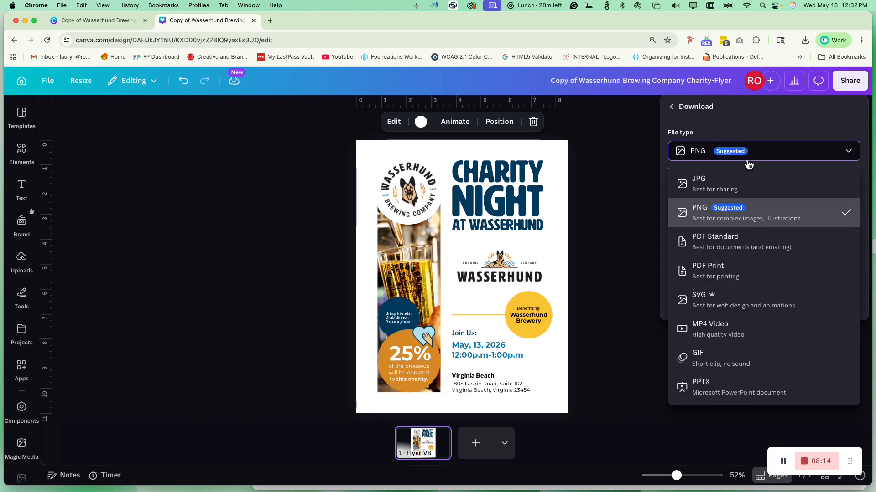
left_click(709, 275)
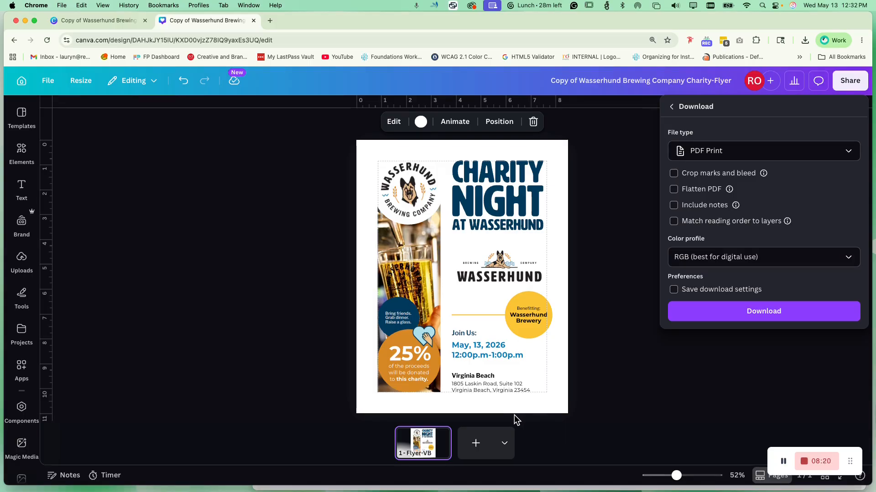
left_click(673, 190)
left_click(794, 317)
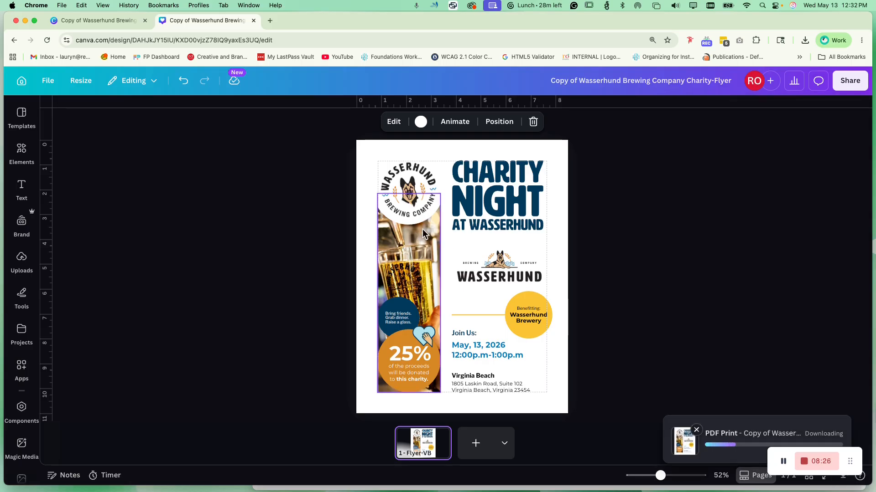
- Check the downloaded Flyer-VB.pdf beside the social post PNGs in Finder, and close the folder window
mouse_move(782, 464)
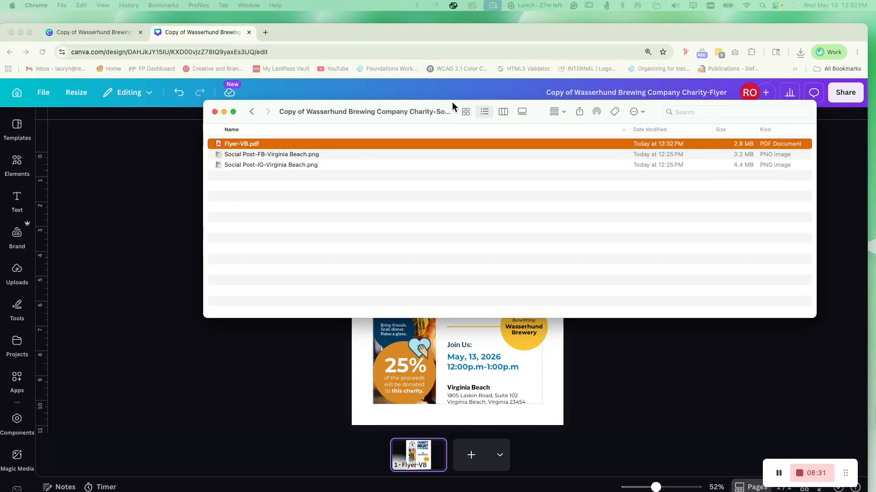
left_click_drag(402, 128, 364, 243)
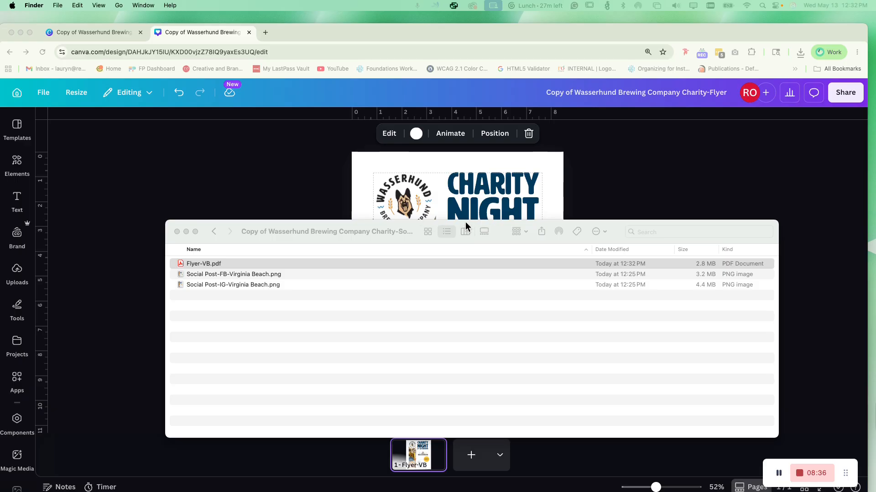
key("super+w")
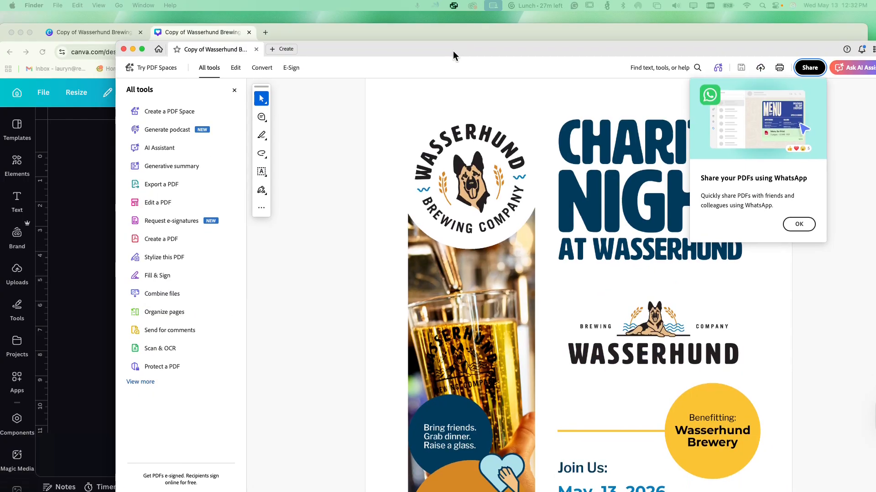
- Review the whole flyer PDF in Acrobat, and return to the Canva flyer design in Chrome
scroll(395, 228, "down", 5)
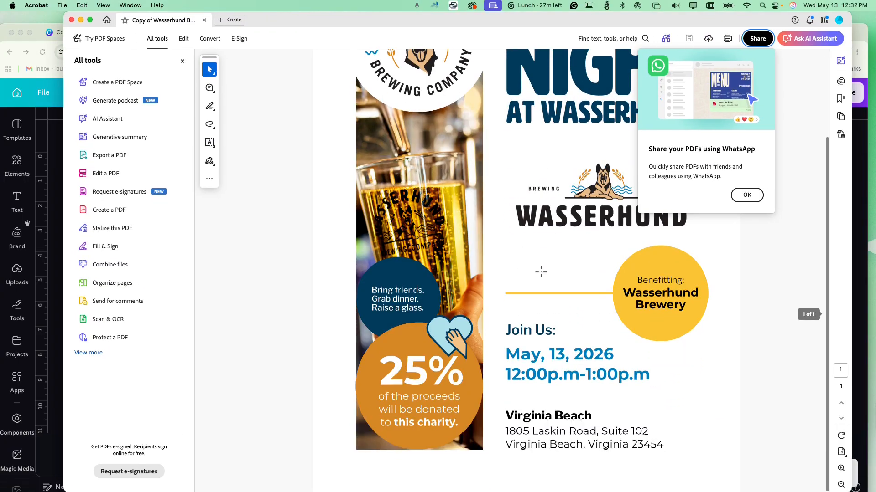
scroll(395, 228, "up", 5)
double_click(362, 21)
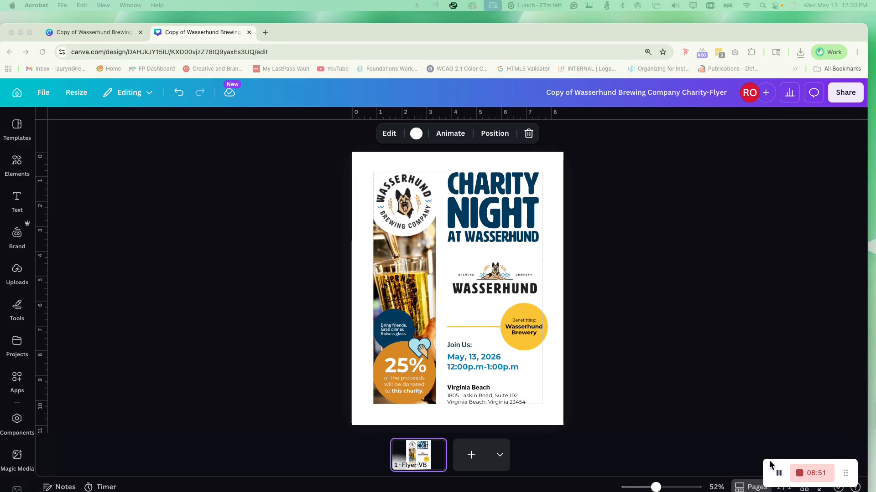
mouse_move(777, 472)
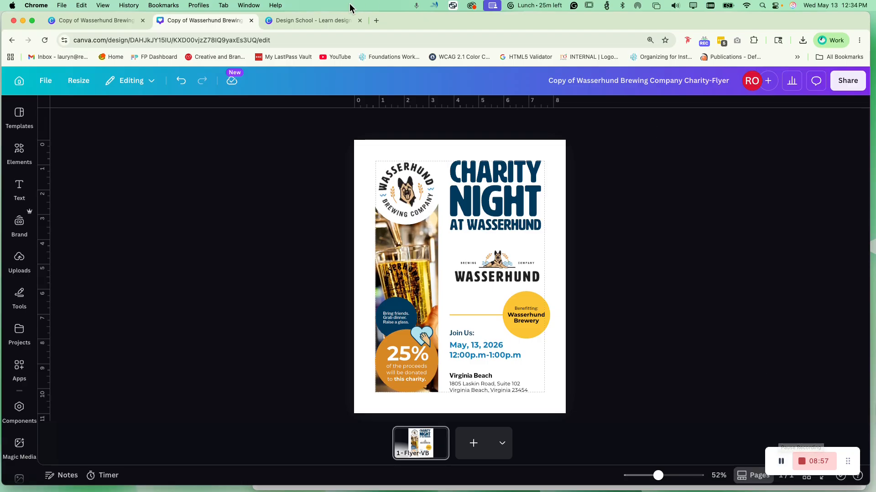
- Browse the courses and guides on Canva's Design School page, and return to the Charity-Flyer design
left_click(317, 16)
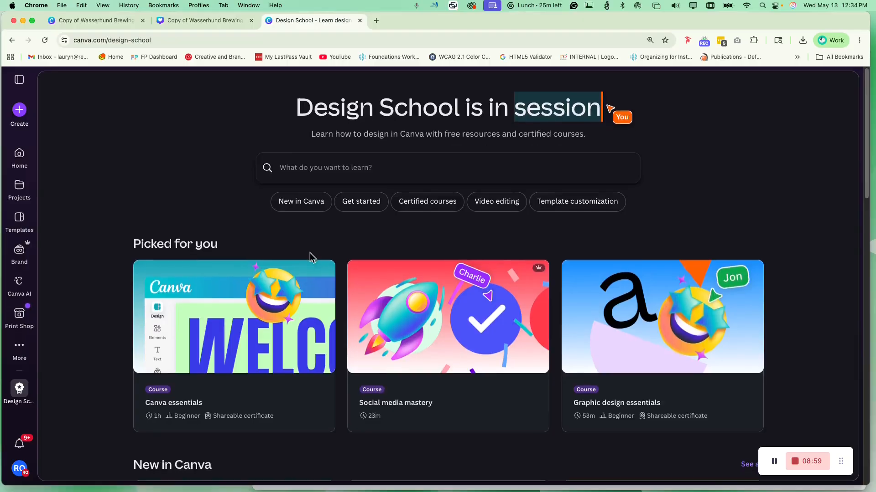
scroll(310, 252, "down", 5)
scroll(488, 278, "down", 10)
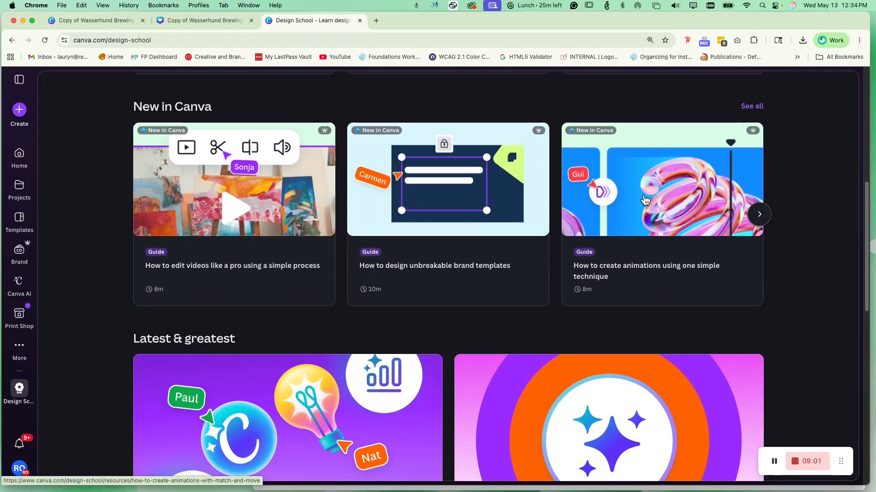
scroll(504, 150, "down", 4)
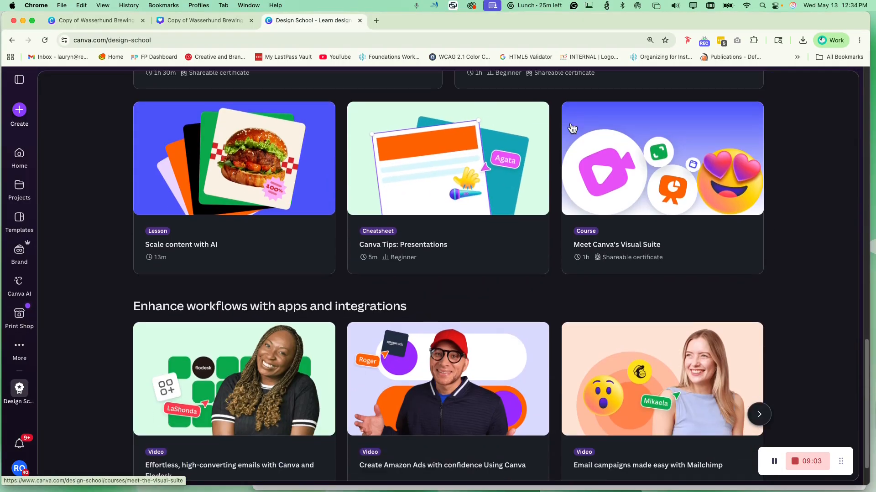
scroll(560, 292, "down", 1)
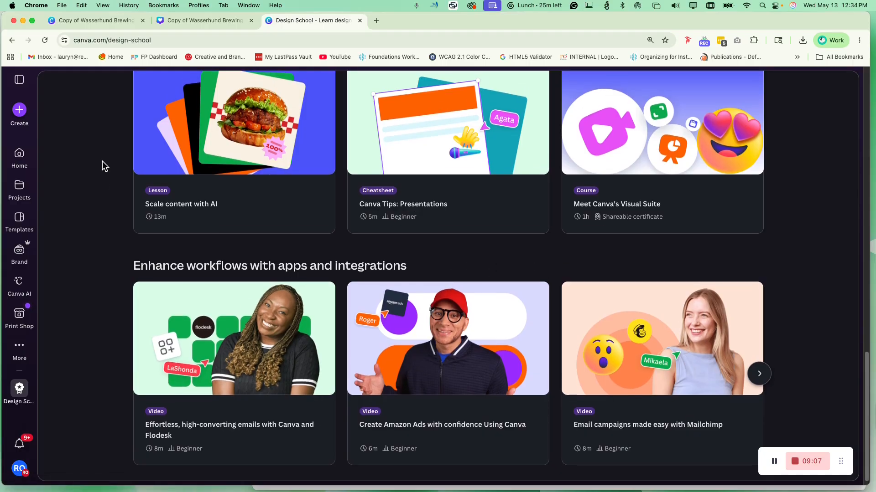
scroll(385, 74, "up", 15)
left_click(218, 21)
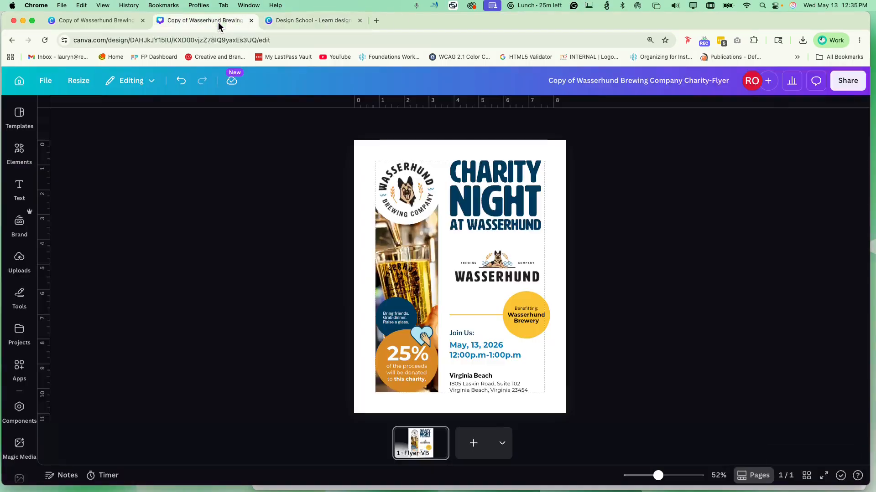